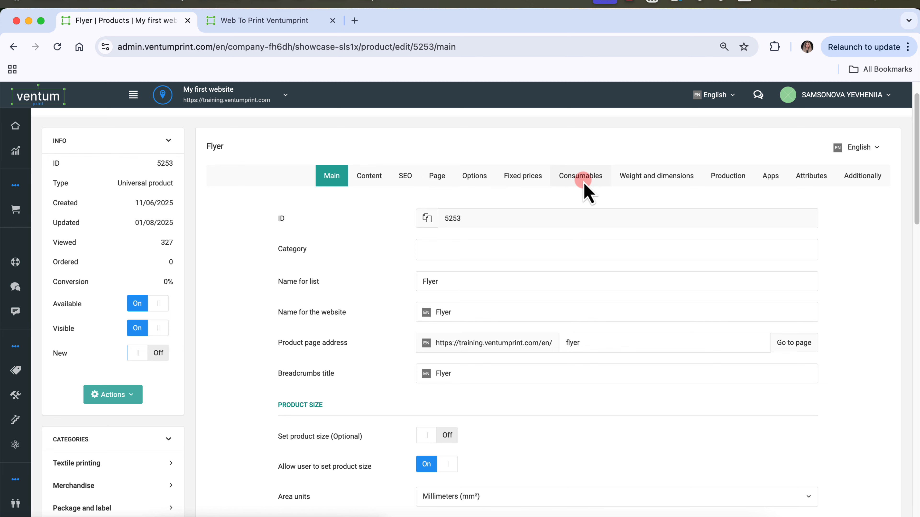
Look through the Flyer product's consumables, production, and weight and dimensions settings.
{"action": "left_click", "coordinate": [583, 182]}
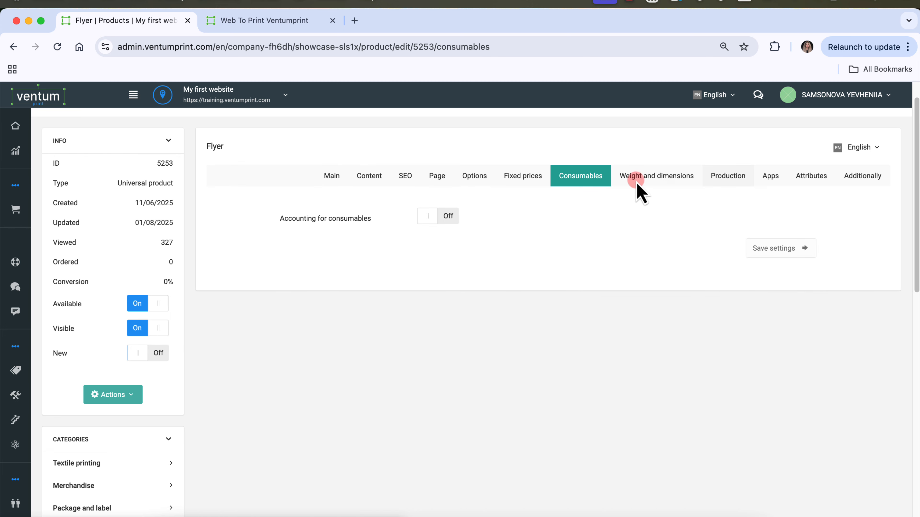
{"action": "left_click", "coordinate": [732, 181]}
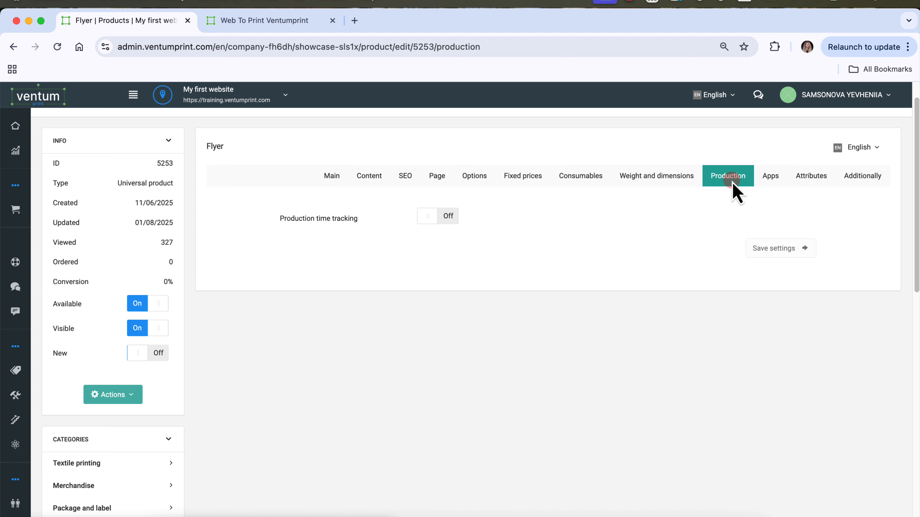
{"action": "left_click", "coordinate": [650, 184]}
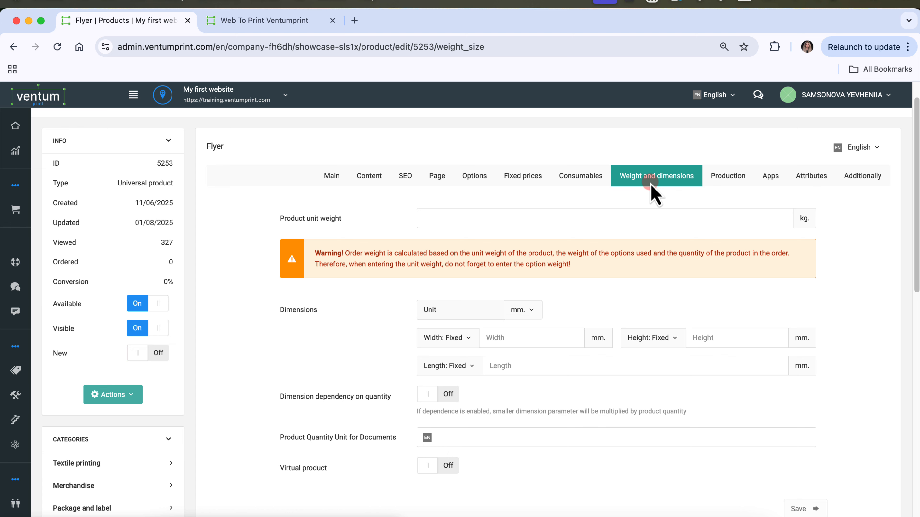
Switch to the storefront website and open the Christmas ball product page from the merchandise category.
{"action": "key", "text": "ctrl+Tab"}
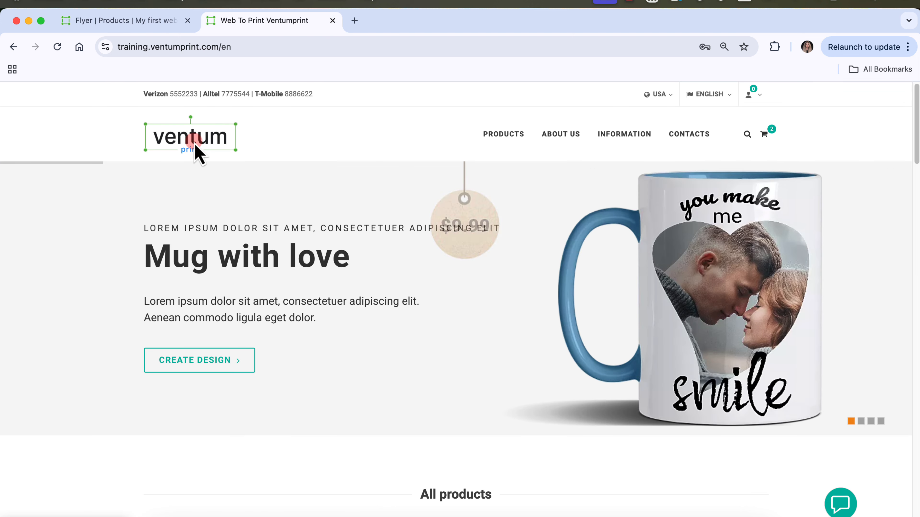
{"action": "mouse_move", "coordinate": [516, 147]}
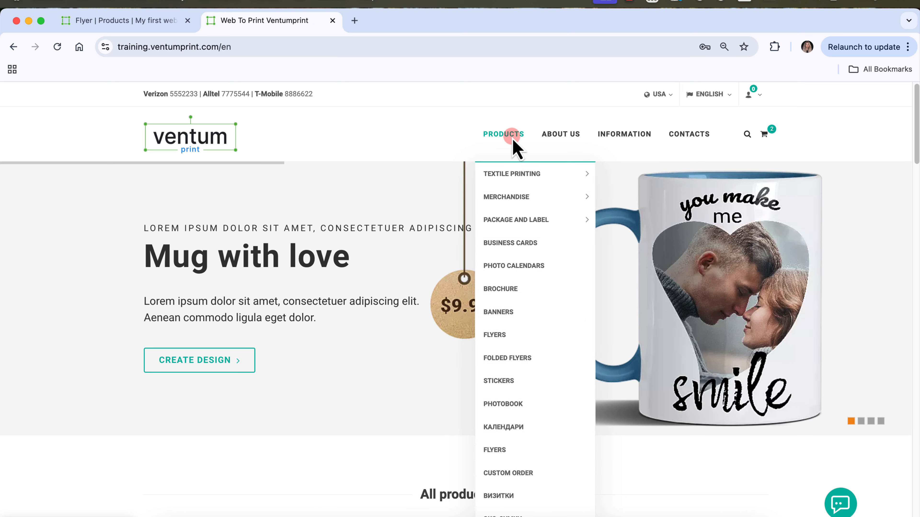
{"action": "mouse_move", "coordinate": [552, 194]}
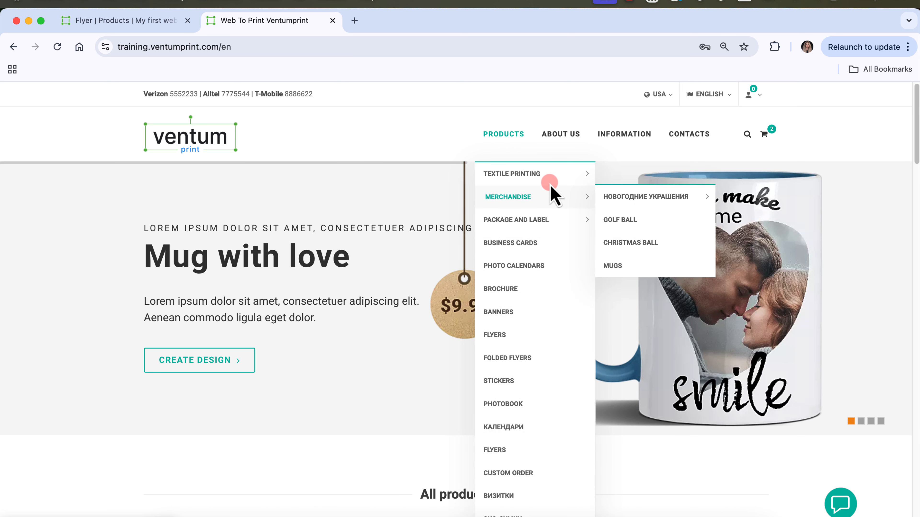
{"action": "left_click", "coordinate": [695, 243]}
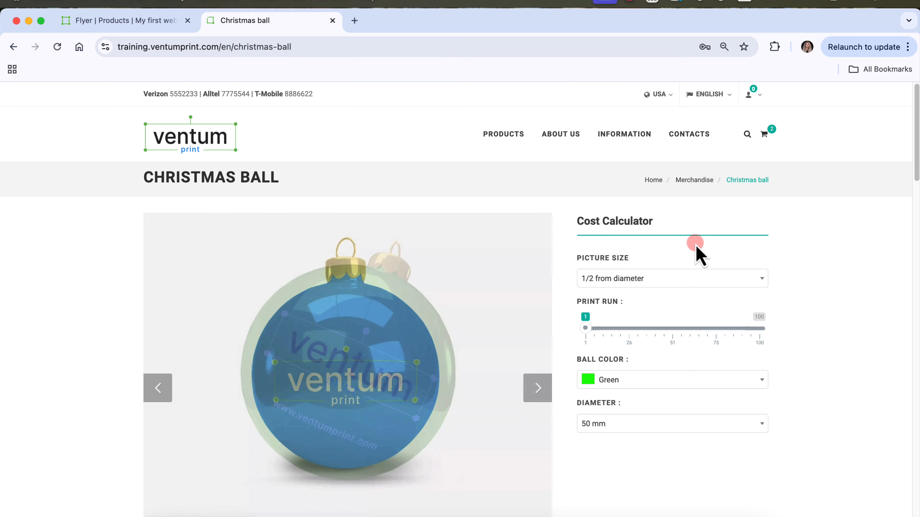
Order the Christmas ball through the Smart Uploader and confirm that its layout has been checked.
{"action": "scroll", "coordinate": [696, 244], "scroll_direction": "down", "scroll_amount": 5}
{"action": "scroll", "coordinate": [699, 253], "scroll_direction": "down", "scroll_amount": 5}
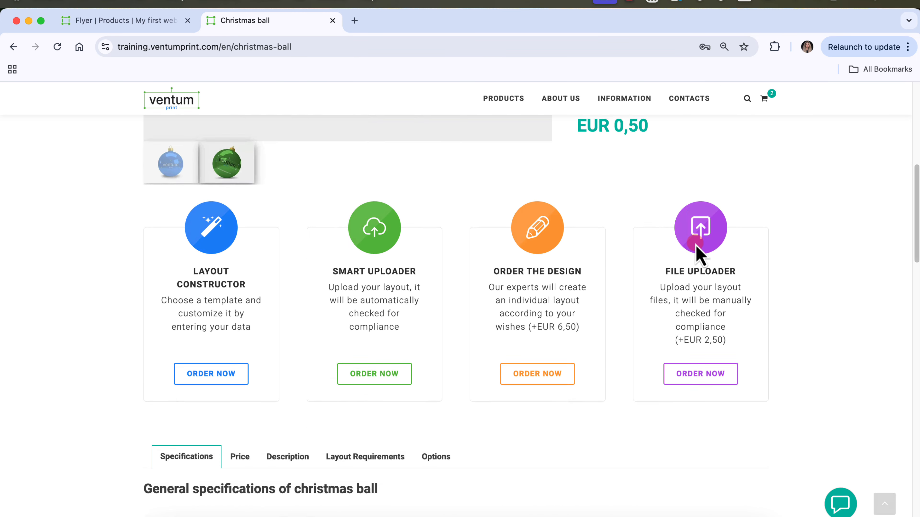
{"action": "left_click", "coordinate": [365, 337]}
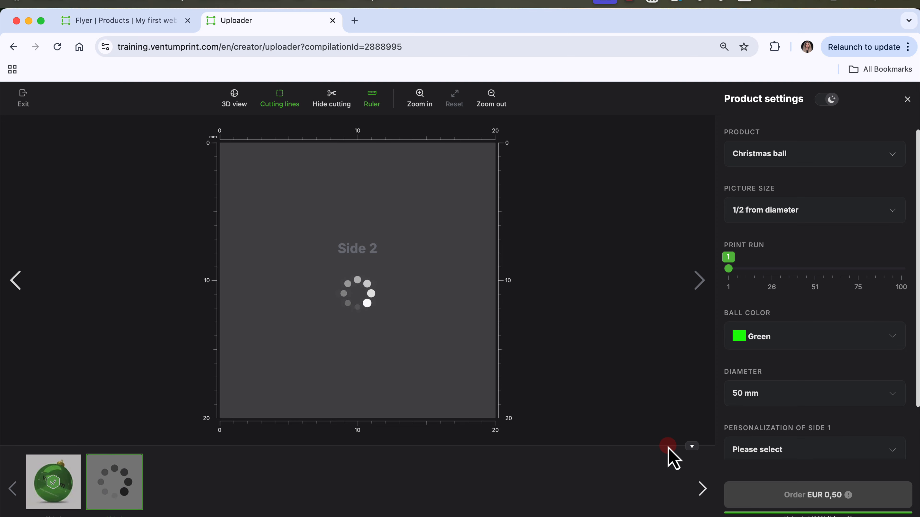
{"action": "left_click", "coordinate": [765, 310]}
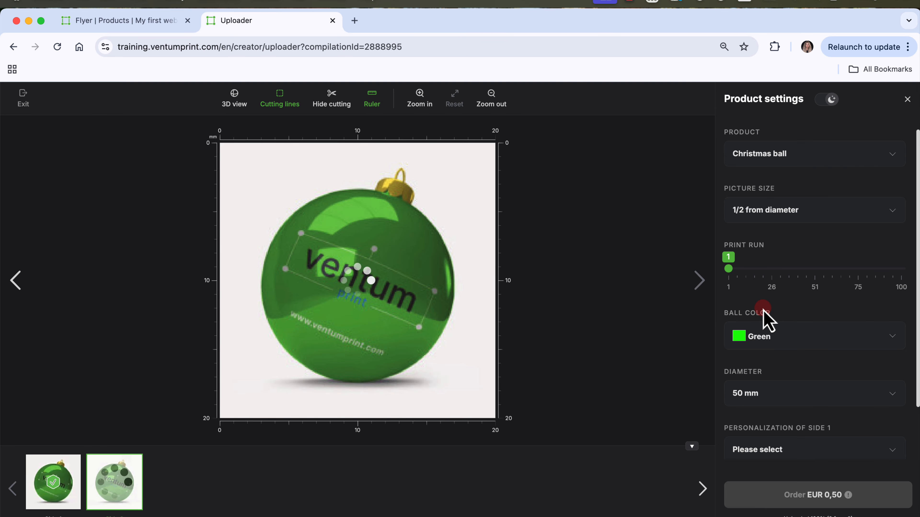
{"action": "left_click", "coordinate": [884, 497]}
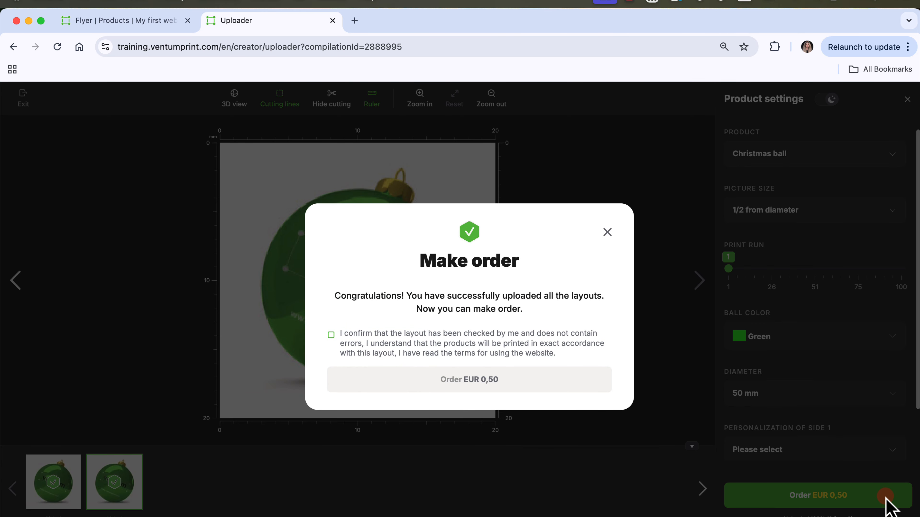
{"action": "left_click", "coordinate": [330, 335]}
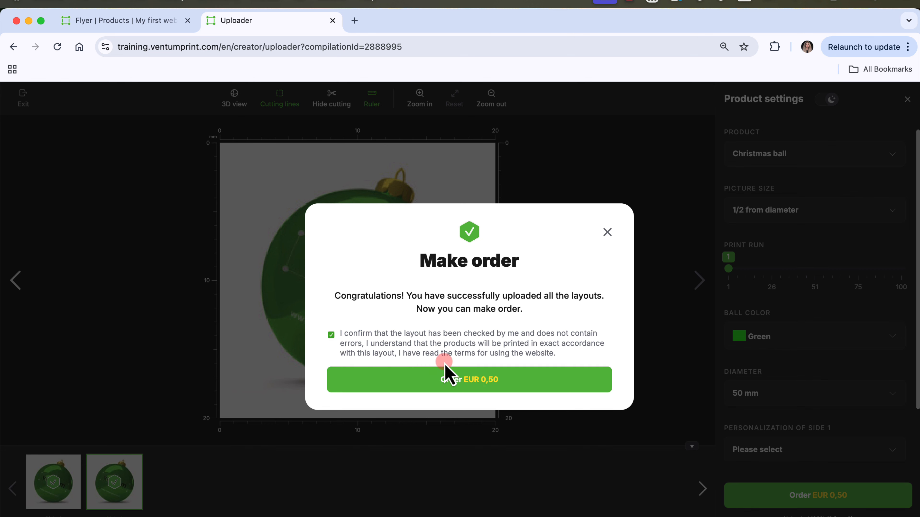
{"action": "left_click", "coordinate": [523, 380]}
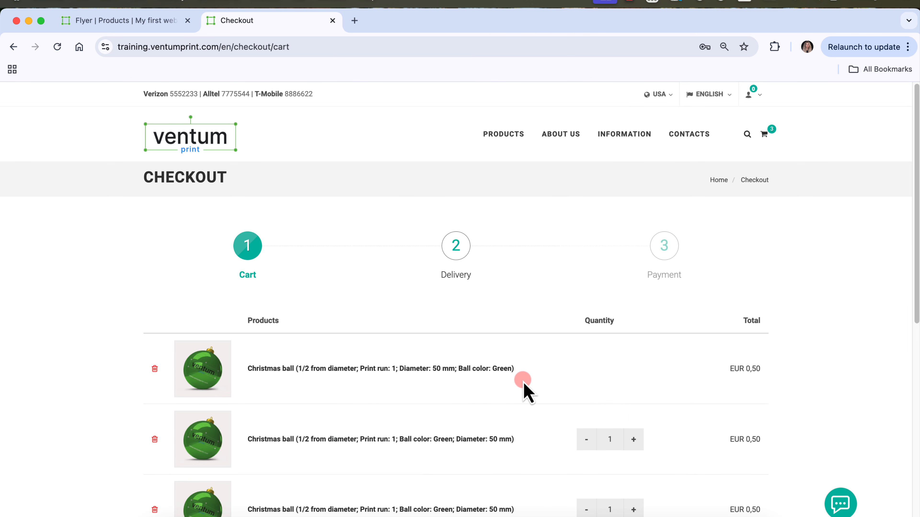
Review the cart, continue to the delivery stage of the checkout, and examine the delivery method and recipient details.
{"action": "scroll", "coordinate": [524, 384], "scroll_direction": "down", "scroll_amount": 3}
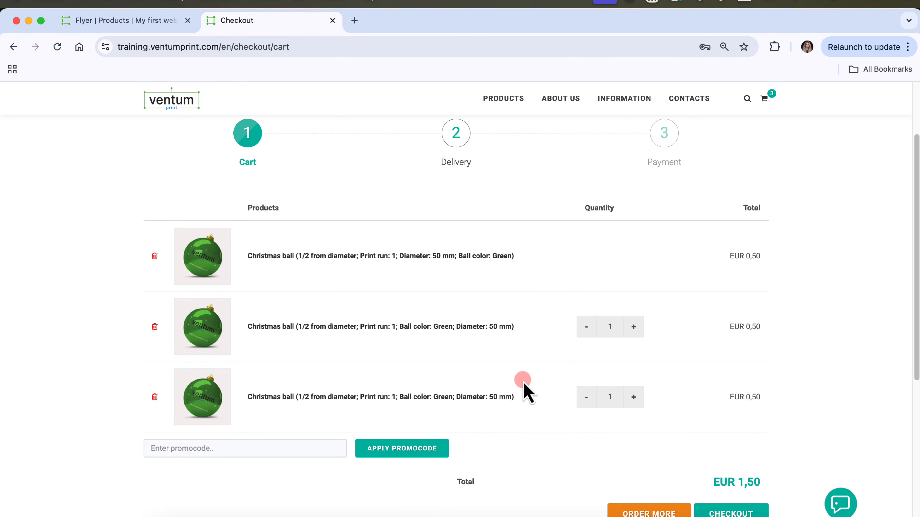
{"action": "left_click", "coordinate": [458, 142]}
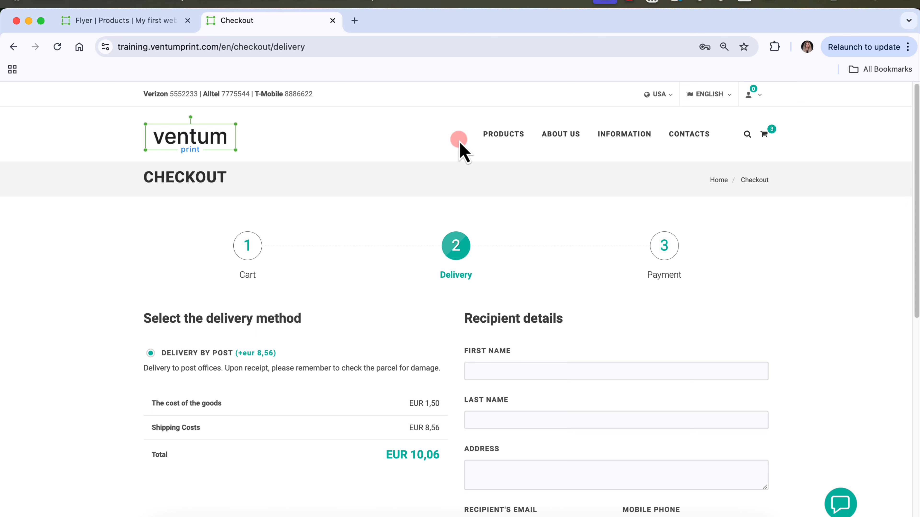
{"action": "scroll", "coordinate": [848, 401], "scroll_direction": "down", "scroll_amount": 5}
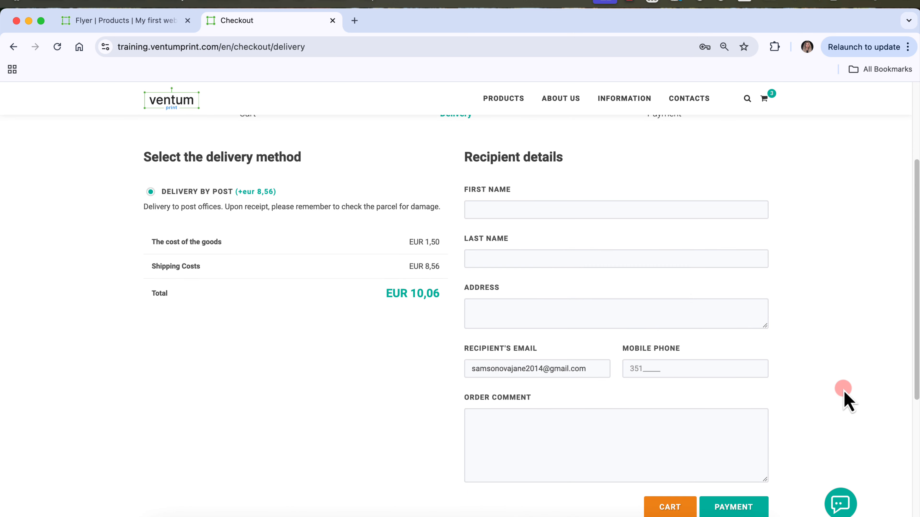
{"action": "scroll", "coordinate": [847, 400], "scroll_direction": "up", "scroll_amount": 4}
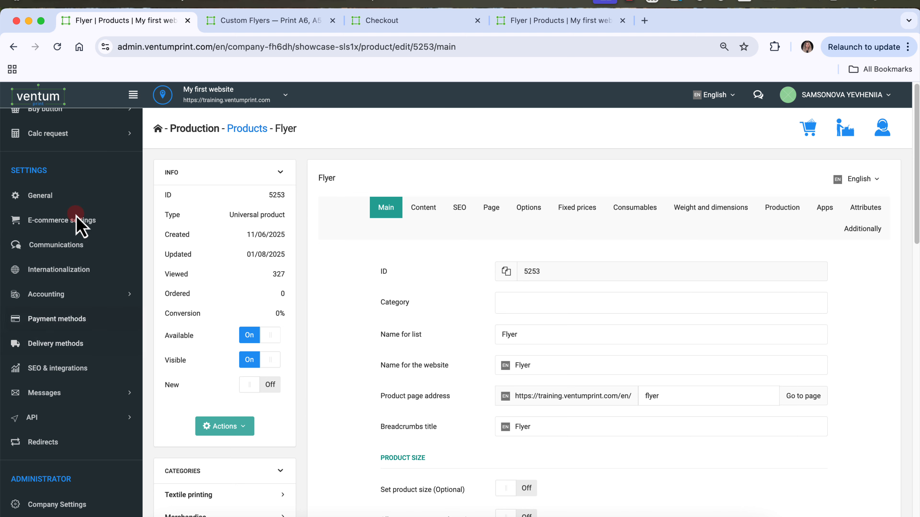
Open the settings of the UPS delivery method in the admin panel.
{"action": "left_click", "coordinate": [113, 346]}
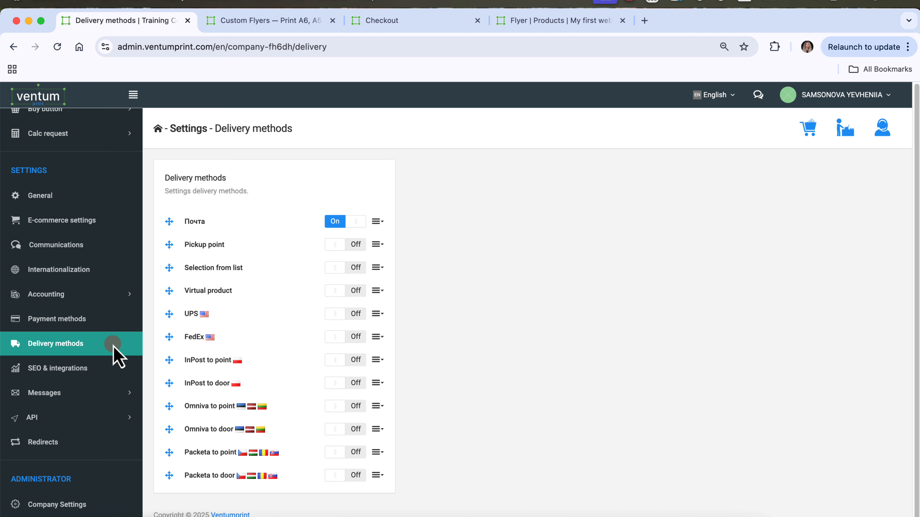
{"action": "left_click", "coordinate": [375, 315]}
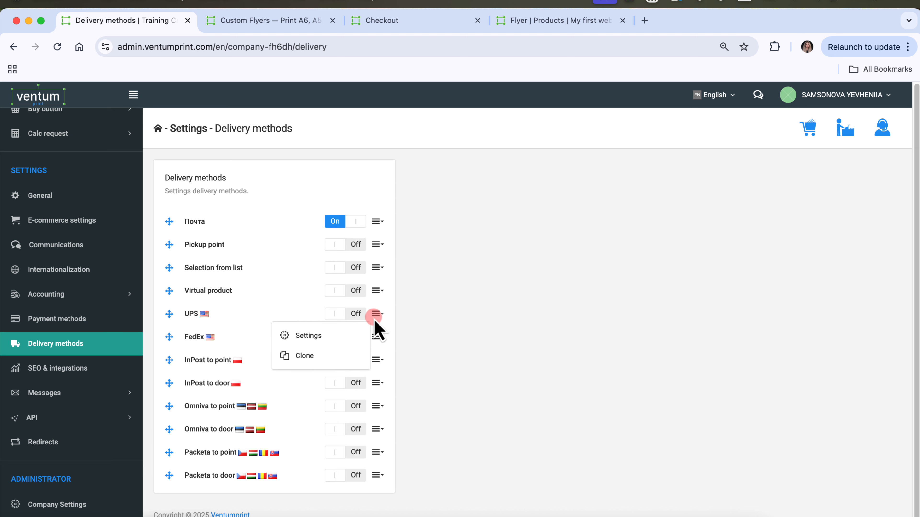
{"action": "left_click", "coordinate": [353, 335]}
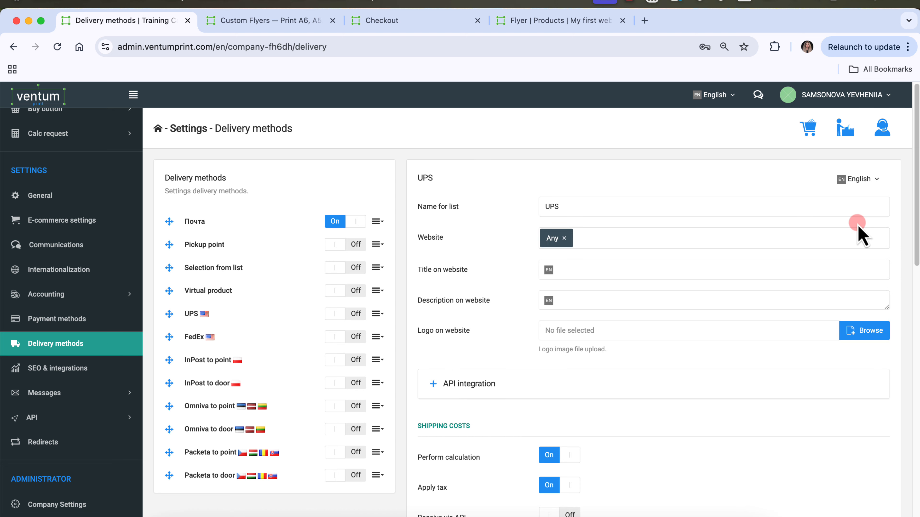
Examine the UPS method's shipping cost rules, delivery countries, automation options, default dimensions and limitations.
{"action": "scroll", "coordinate": [858, 226], "scroll_direction": "down", "scroll_amount": 1}
{"action": "scroll", "coordinate": [858, 225], "scroll_direction": "down", "scroll_amount": 7}
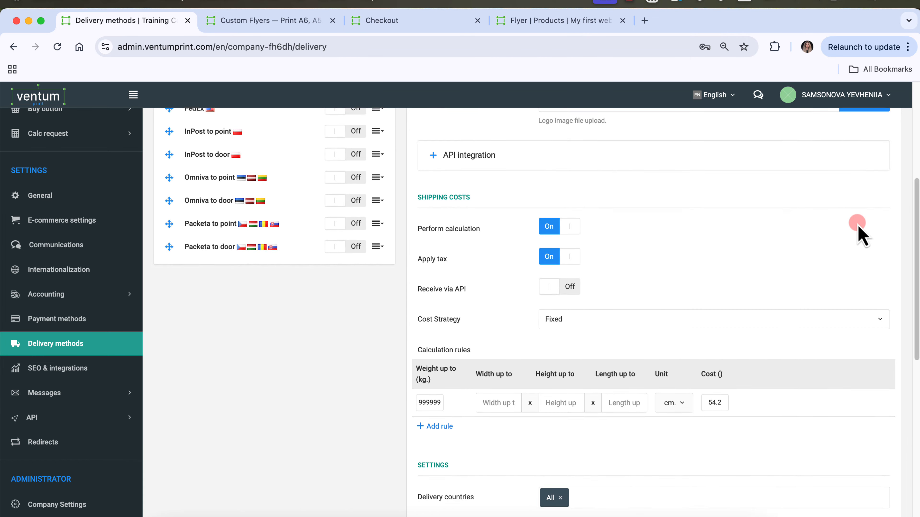
{"action": "scroll", "coordinate": [857, 224], "scroll_direction": "down", "scroll_amount": 3}
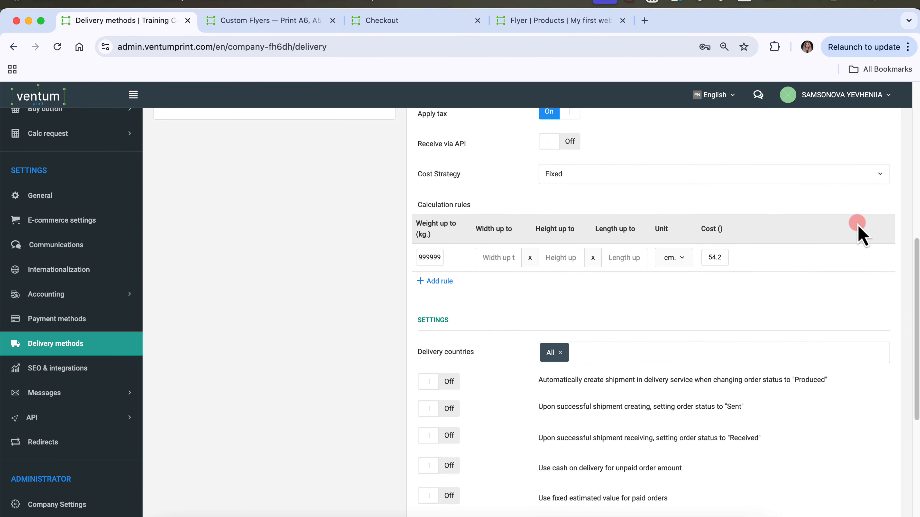
{"action": "scroll", "coordinate": [857, 224], "scroll_direction": "down", "scroll_amount": 4}
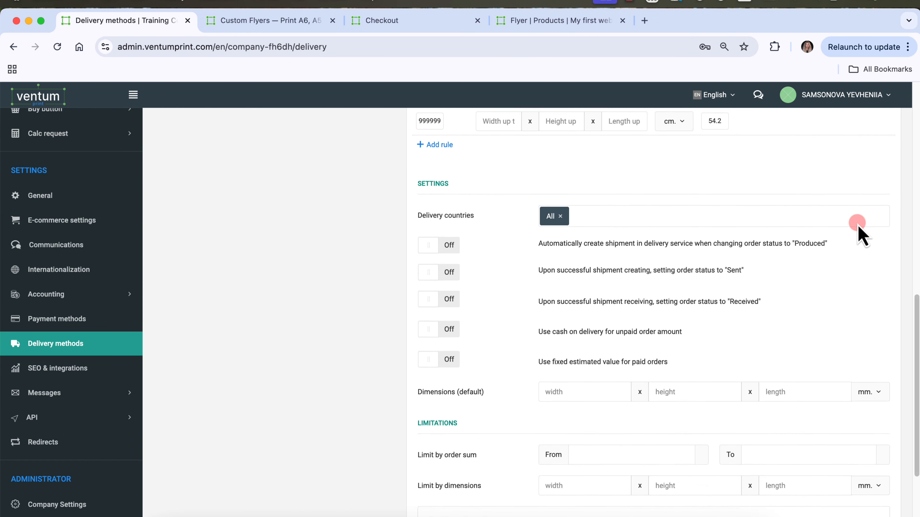
{"action": "scroll", "coordinate": [857, 225], "scroll_direction": "down", "scroll_amount": 3}
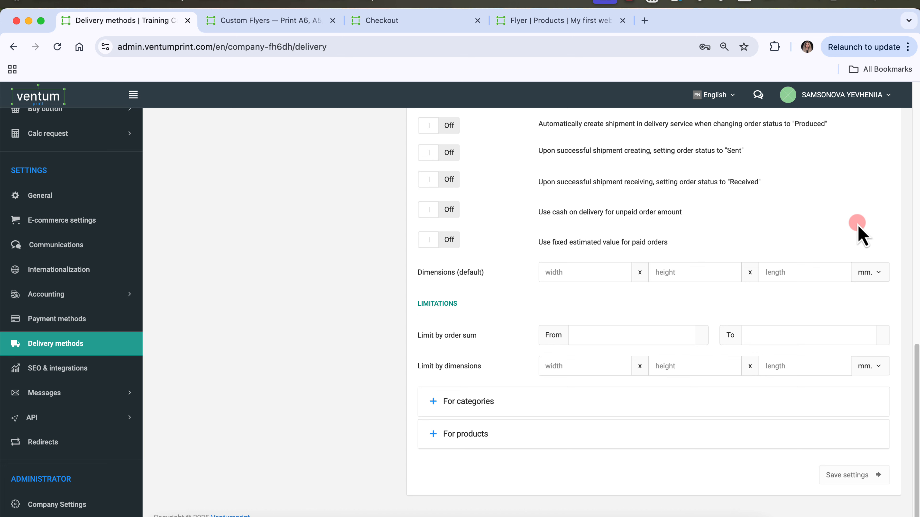
{"action": "scroll", "coordinate": [857, 224], "scroll_direction": "up", "scroll_amount": 2}
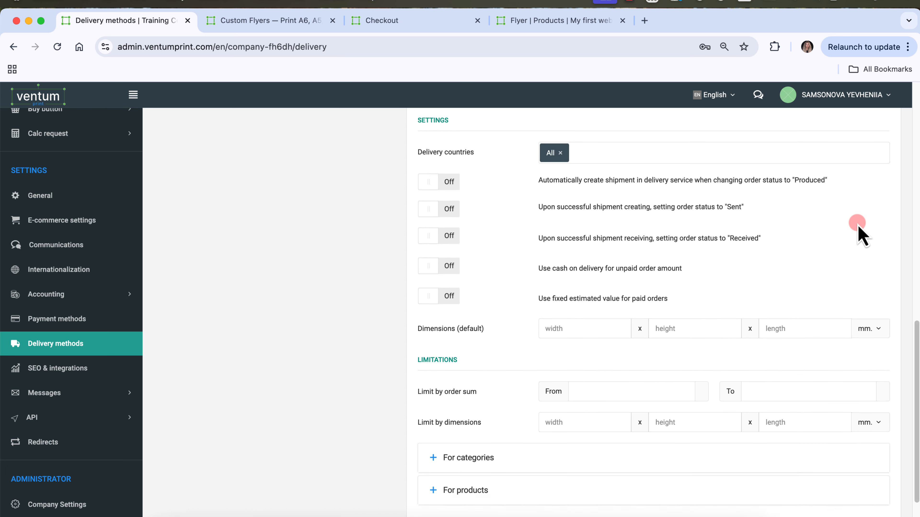
{"action": "scroll", "coordinate": [857, 224], "scroll_direction": "up", "scroll_amount": 5}
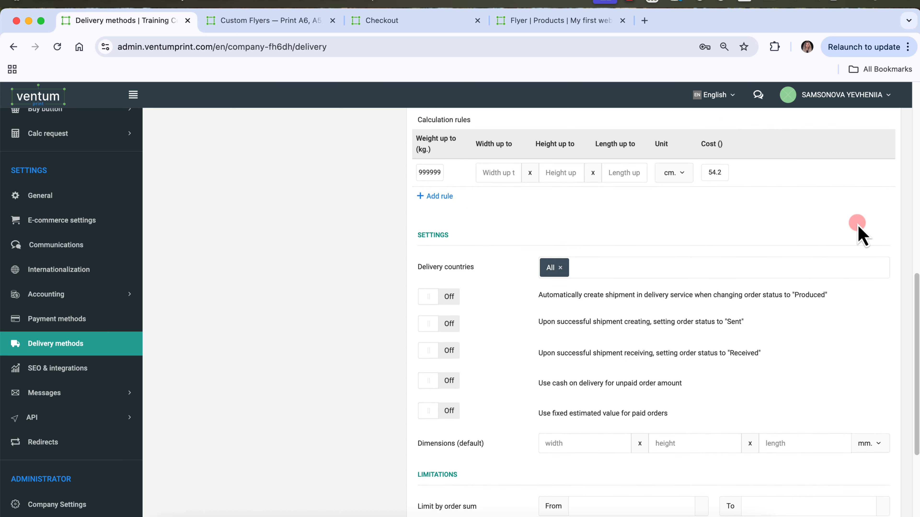
{"action": "scroll", "coordinate": [857, 224], "scroll_direction": "up", "scroll_amount": 7}
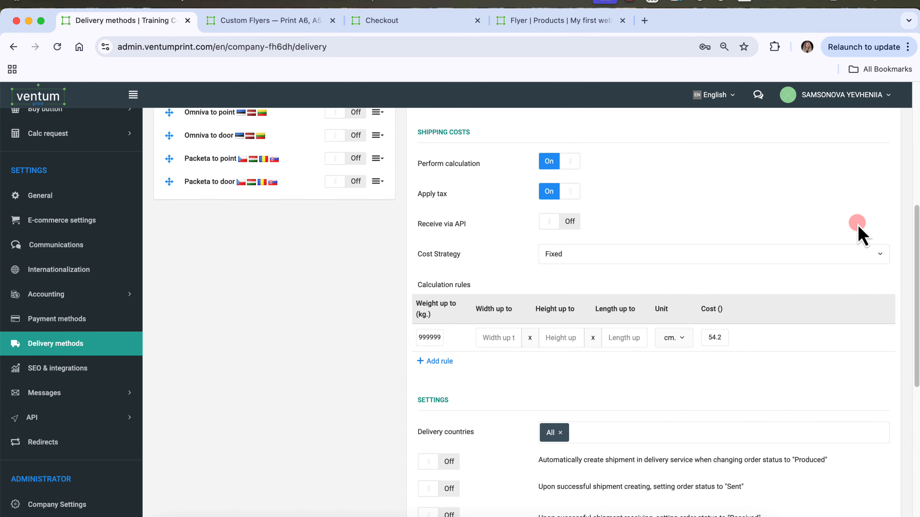
{"action": "scroll", "coordinate": [857, 225], "scroll_direction": "up", "scroll_amount": 4}
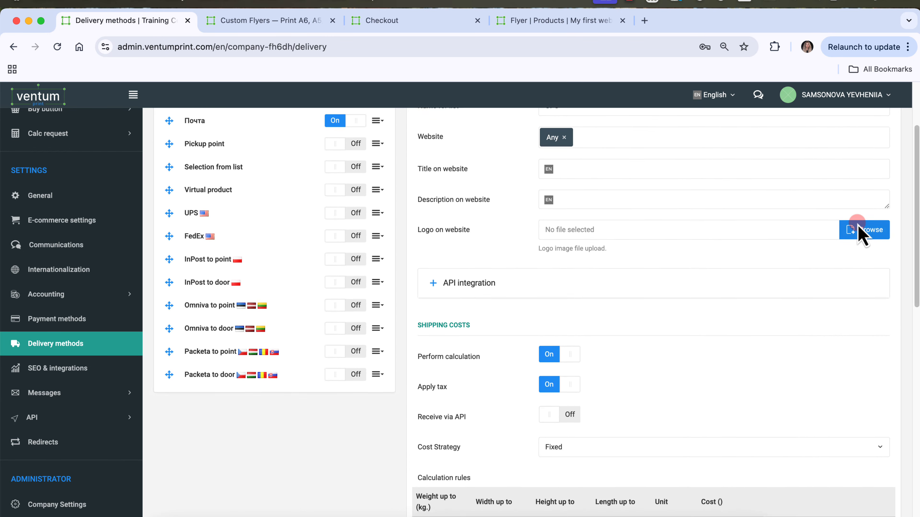
{"action": "scroll", "coordinate": [857, 224], "scroll_direction": "up", "scroll_amount": 1}
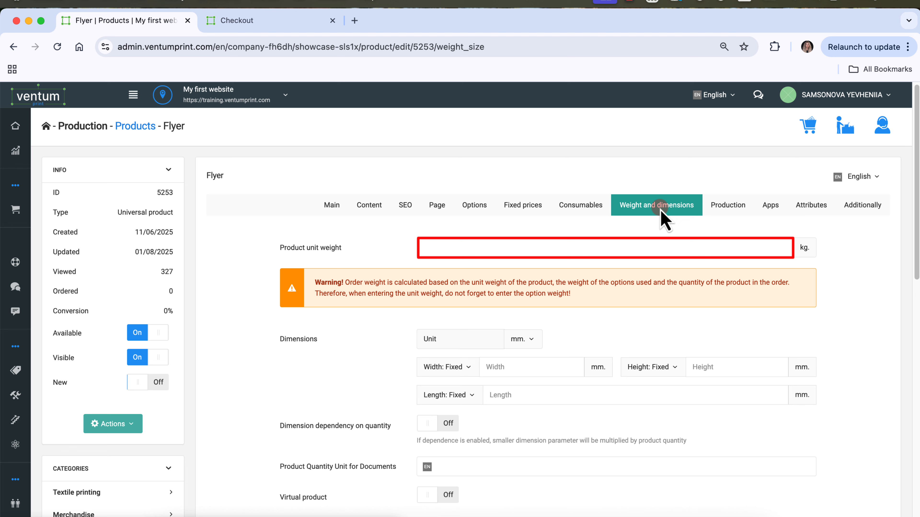
Set the Flyer product's unit weight to 2 kg in its weight and dimensions settings.
{"action": "left_click", "coordinate": [465, 256]}
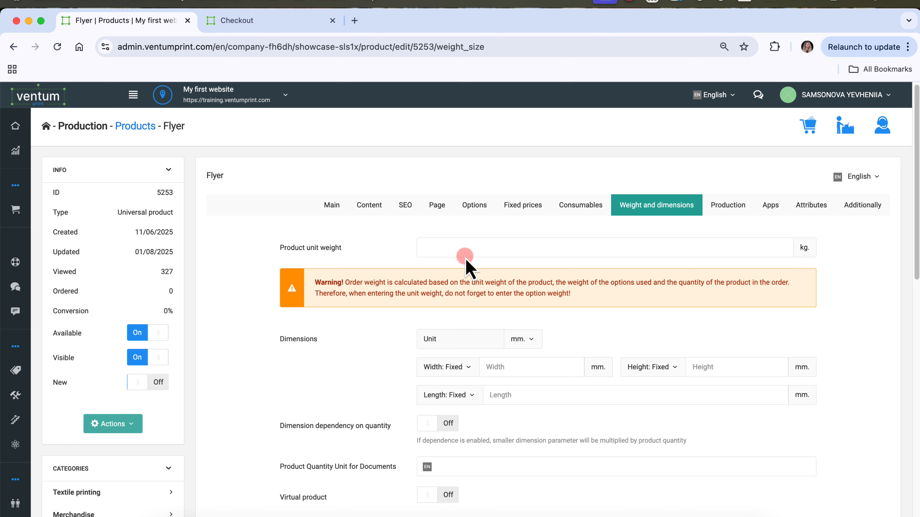
{"action": "left_click", "coordinate": [465, 257]}
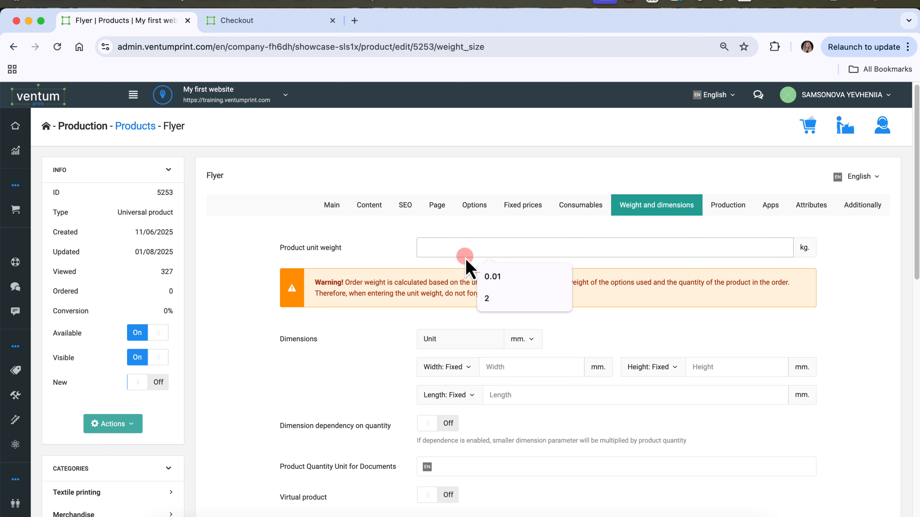
{"action": "type", "text": "2"}
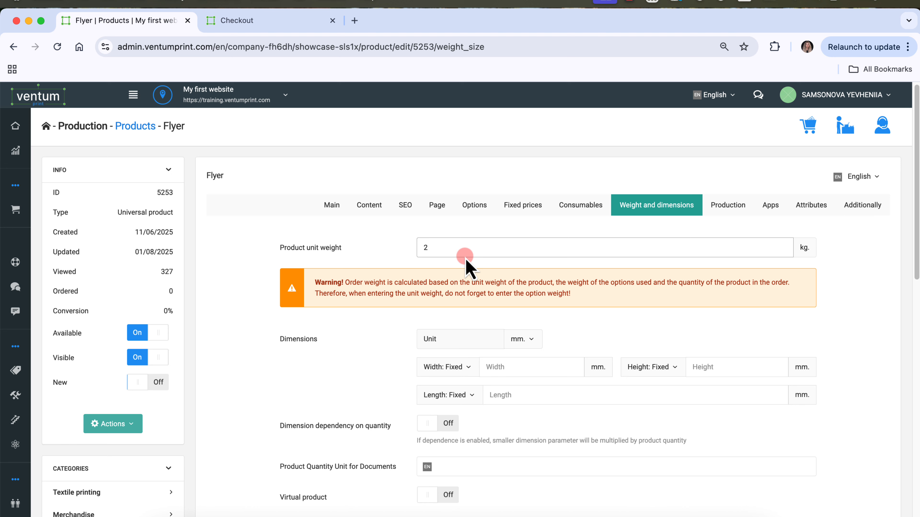
Set the Flyer's fixed dimensions to 1000 mm width, 50 mm height and 1000 mm length, and save the settings.
{"action": "left_click", "coordinate": [530, 339]}
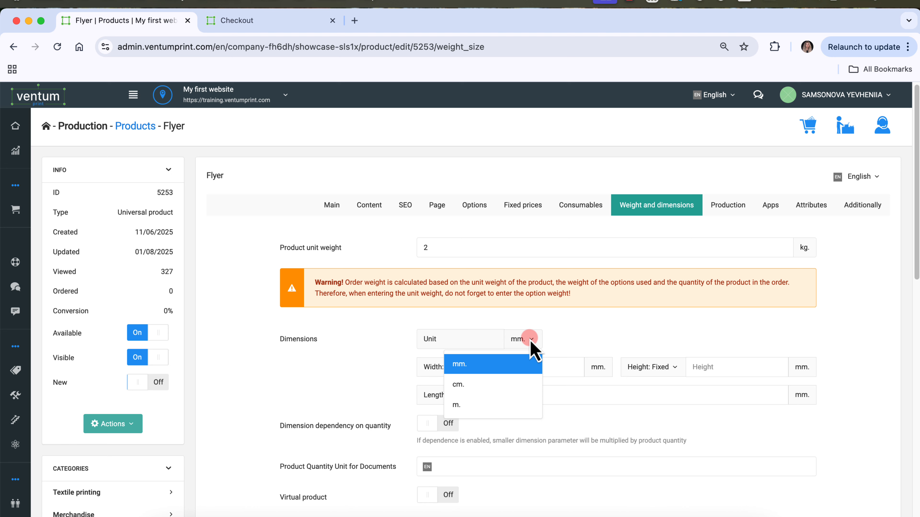
{"action": "left_click", "coordinate": [530, 339]}
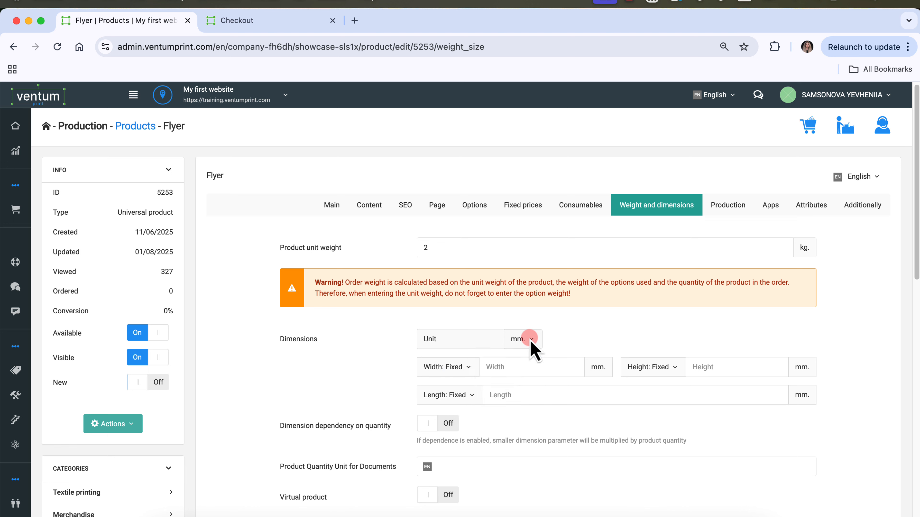
{"action": "left_click", "coordinate": [531, 366]}
{"action": "type", "text": "1000"}
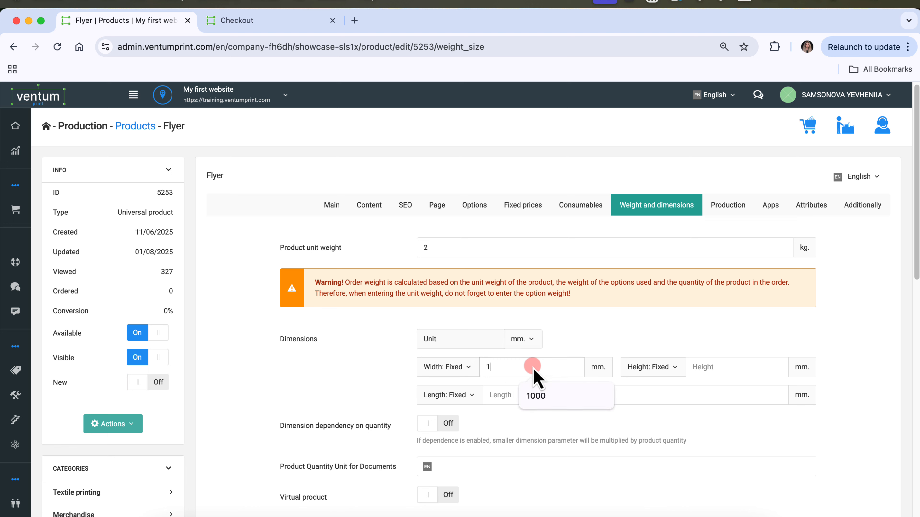
{"action": "left_click", "coordinate": [697, 366]}
{"action": "type", "text": "50"}
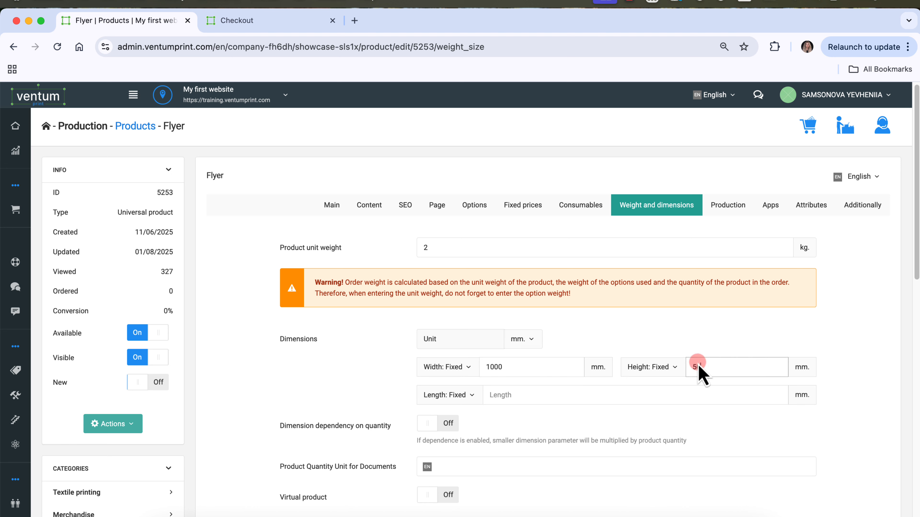
{"action": "left_click", "coordinate": [545, 394]}
{"action": "type", "text": "1"}
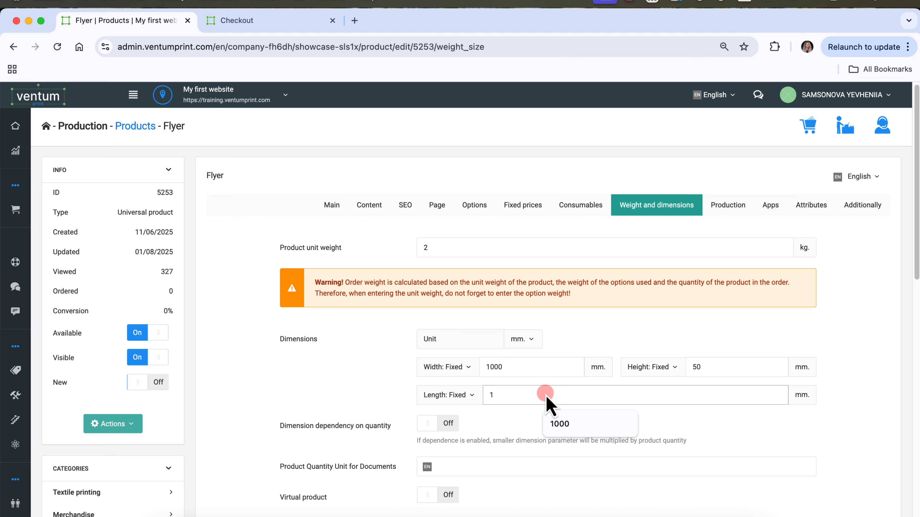
{"action": "type", "text": "000"}
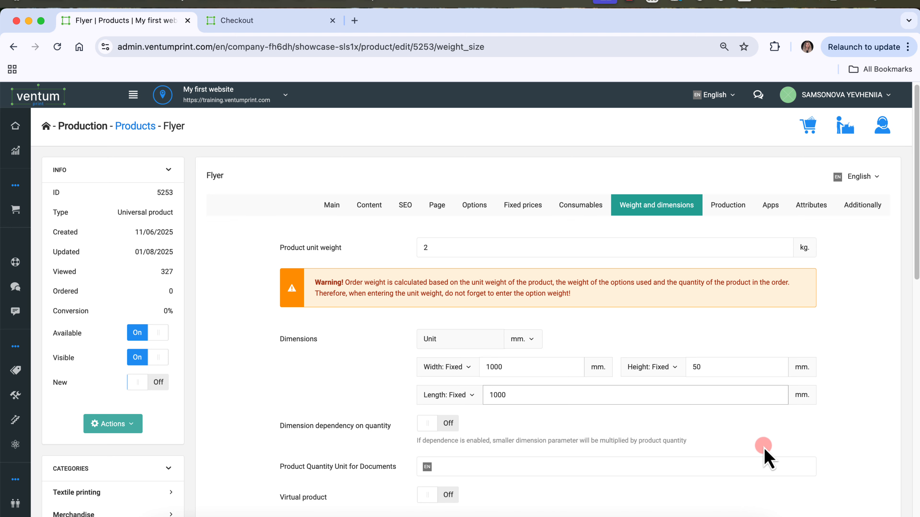
{"action": "scroll", "coordinate": [763, 447], "scroll_direction": "down", "scroll_amount": 3}
{"action": "left_click", "coordinate": [788, 448]}
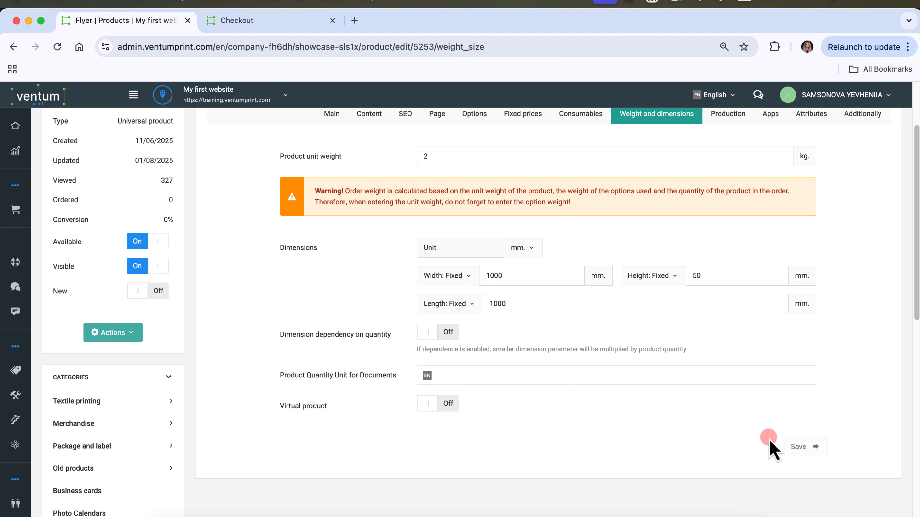
Enable the dependency of the product's dimensions on quantity and save the settings.
{"action": "left_click", "coordinate": [448, 332]}
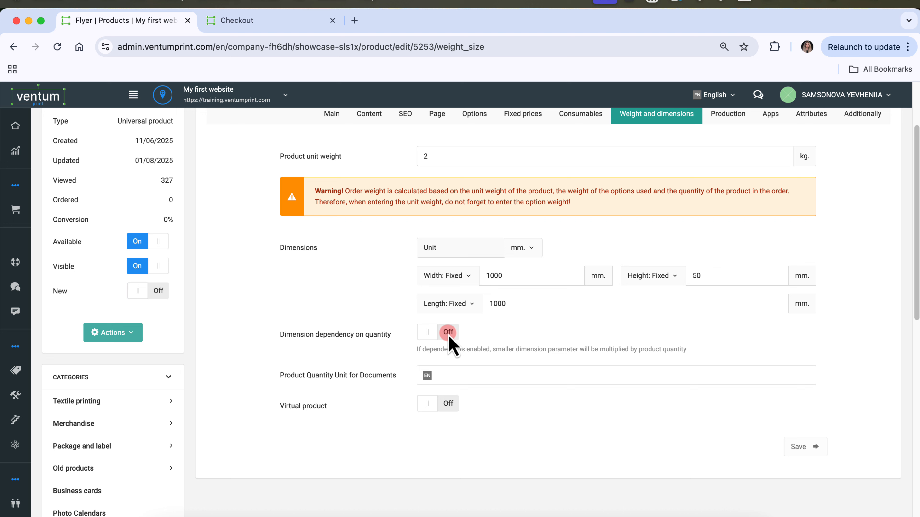
{"action": "left_click", "coordinate": [449, 336]}
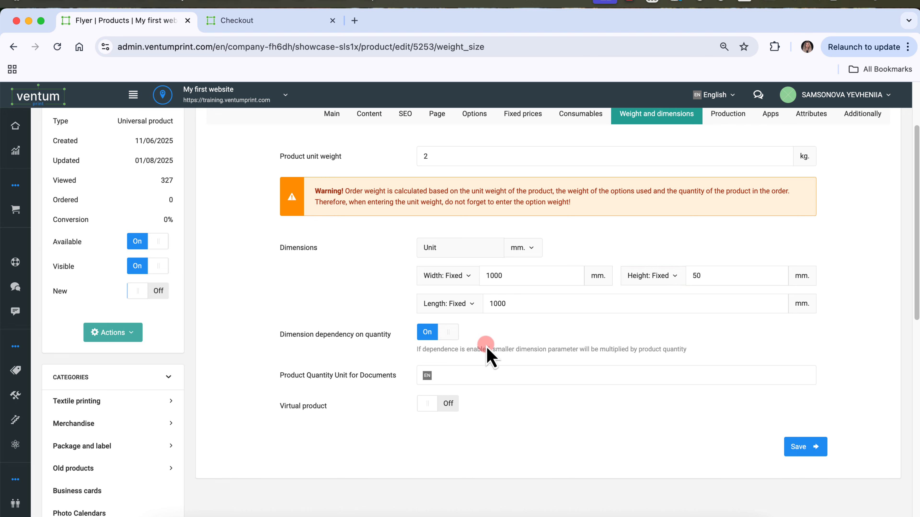
{"action": "left_click", "coordinate": [817, 449]}
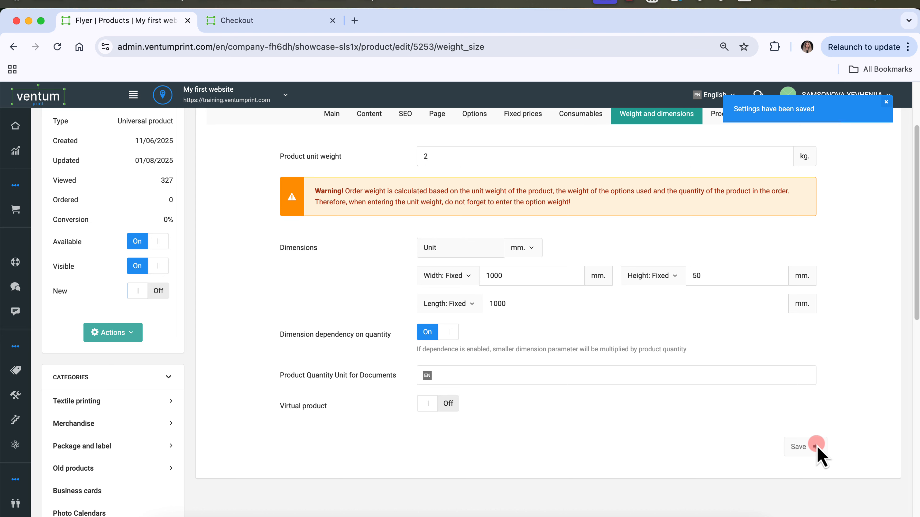
Set the Flyer's product unit weight to 0.01 kg.
{"action": "scroll", "coordinate": [808, 443], "scroll_direction": "up", "scroll_amount": 1}
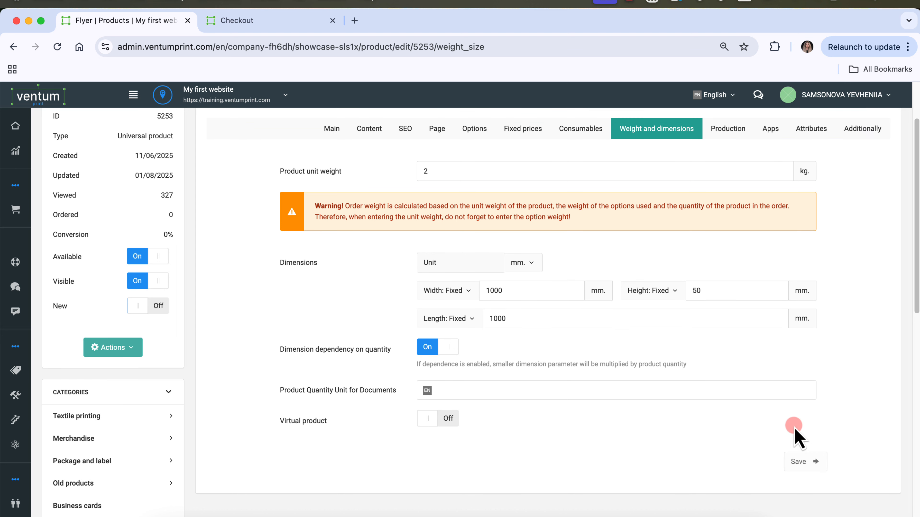
{"action": "left_click", "coordinate": [486, 177]}
{"action": "key", "text": "BackSpace"}
{"action": "type", "text": "0"}
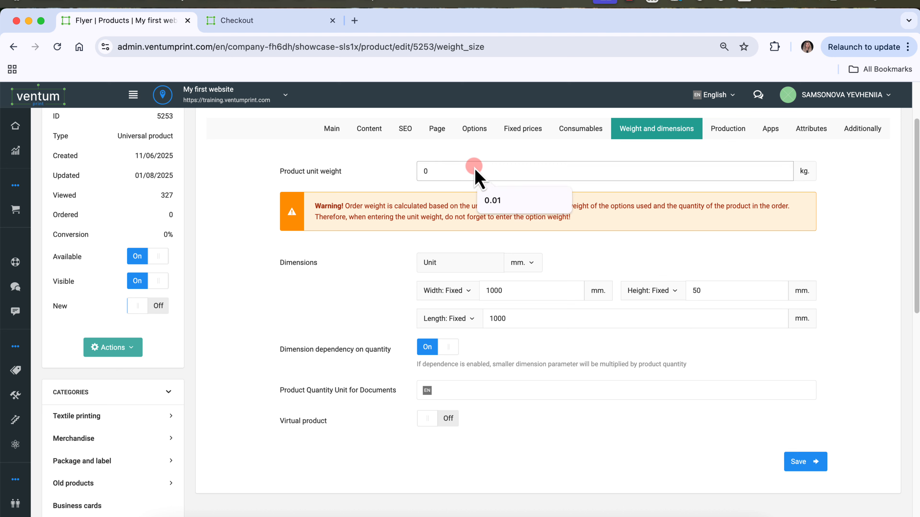
{"action": "left_click", "coordinate": [526, 200]}
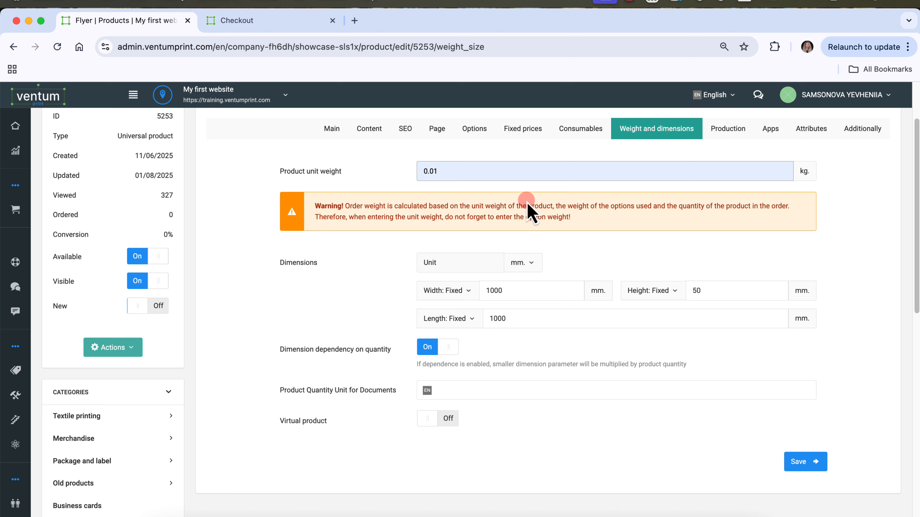
Set the Flyer's fixed dimensions to 320 mm width, 250 mm length and 0.5 mm height, and save the settings.
{"action": "double_click", "coordinate": [541, 294]}
{"action": "key", "text": "BackSpace"}
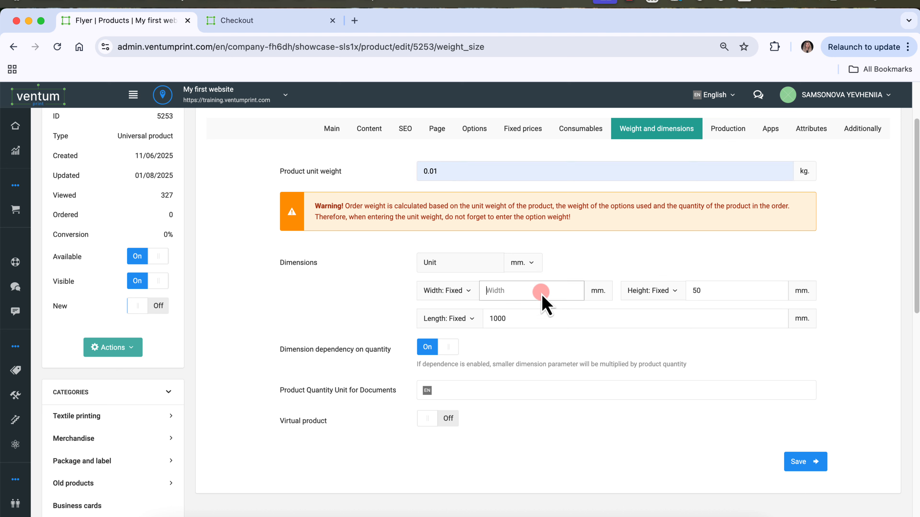
{"action": "type", "text": "320"}
{"action": "left_click_drag", "start_coordinate": [555, 319], "coordinate": [461, 319]}
{"action": "type", "text": "250"}
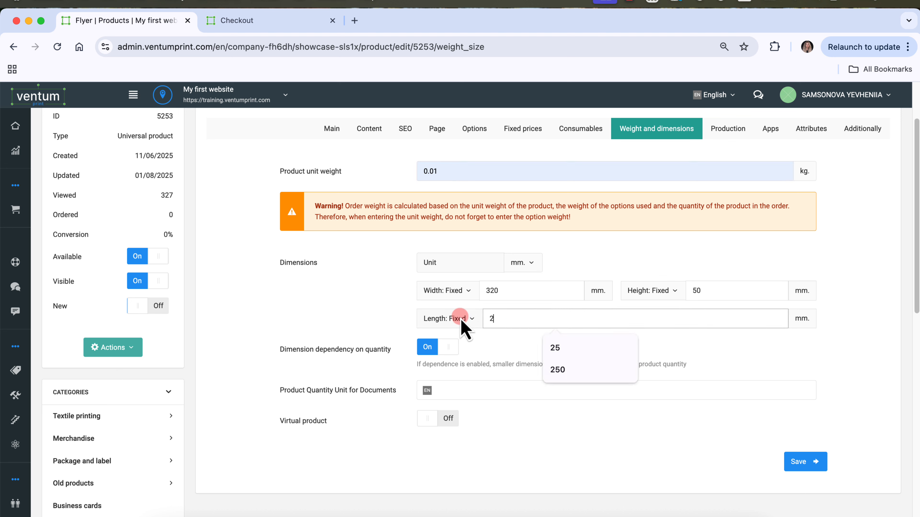
{"action": "left_click", "coordinate": [723, 291]}
{"action": "key", "text": "BackSpace"}
{"action": "key", "text": "BackSpace"}
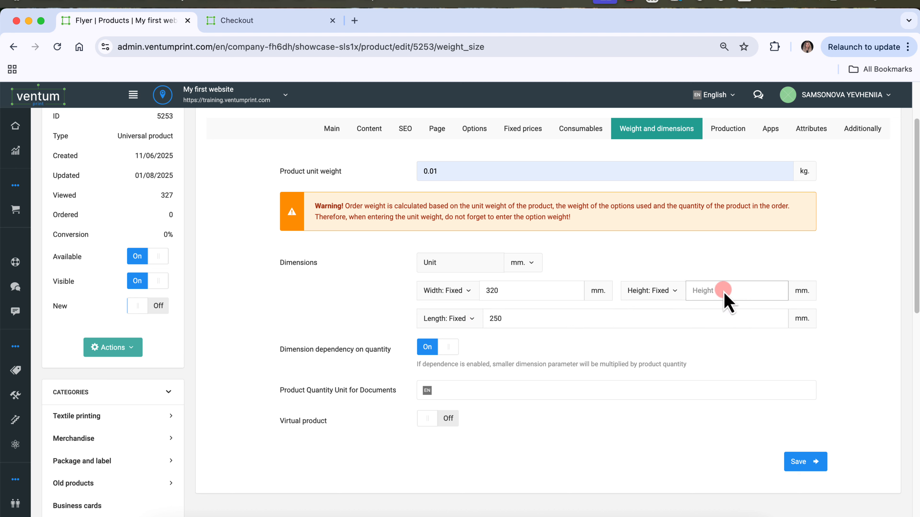
{"action": "type", "text": "0.5"}
{"action": "left_click", "coordinate": [746, 320]}
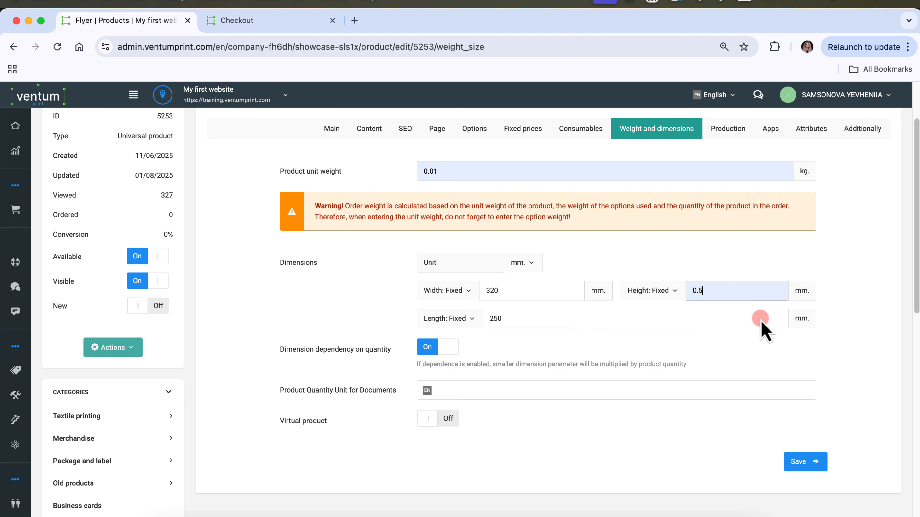
{"action": "left_click", "coordinate": [809, 462]}
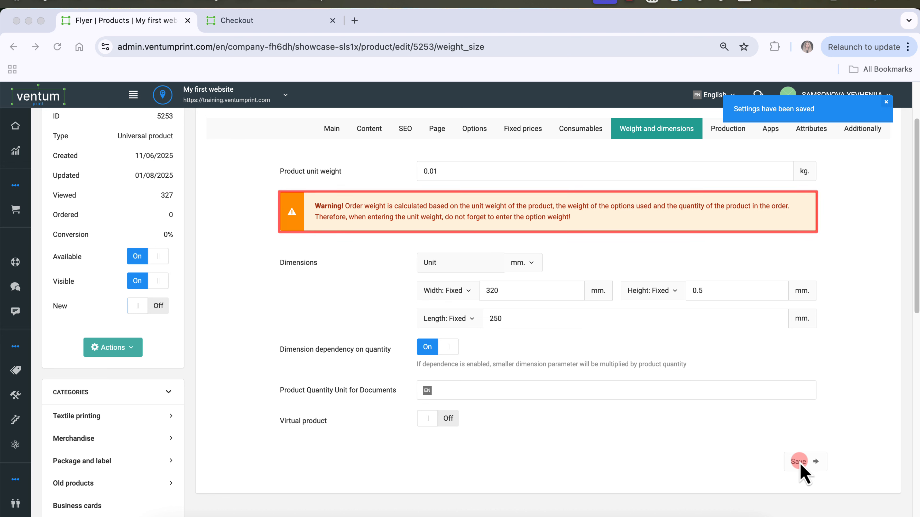
Open the Flyer product's options in a new browser tab.
{"action": "left_click", "coordinate": [495, 170]}
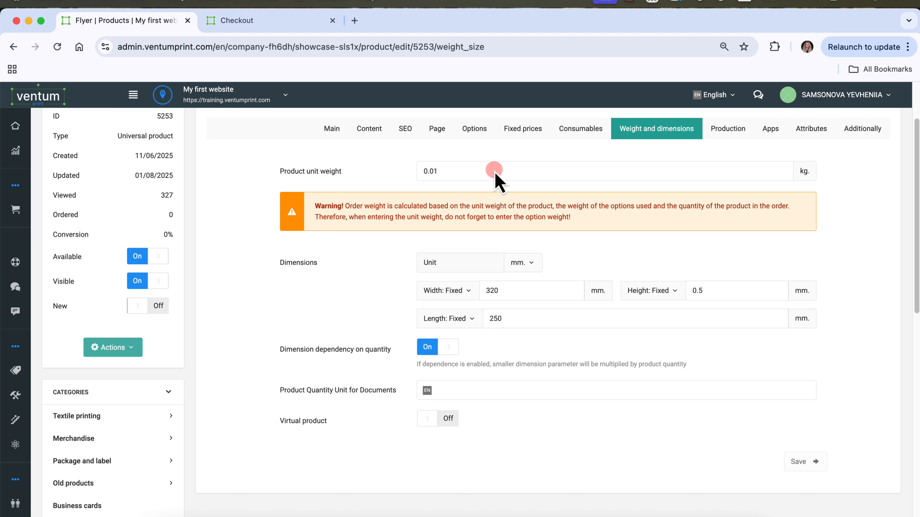
{"action": "right_click", "coordinate": [478, 134]}
{"action": "left_click", "coordinate": [490, 141]}
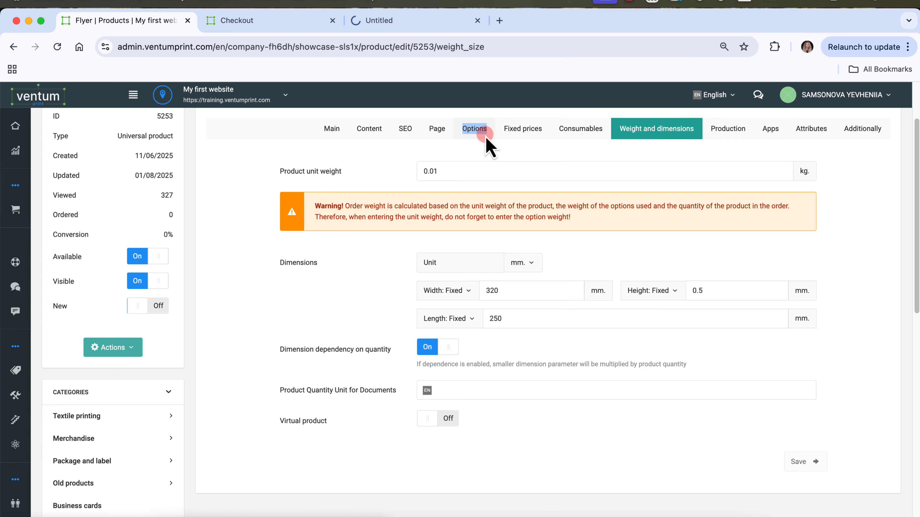
{"action": "left_click", "coordinate": [406, 22]}
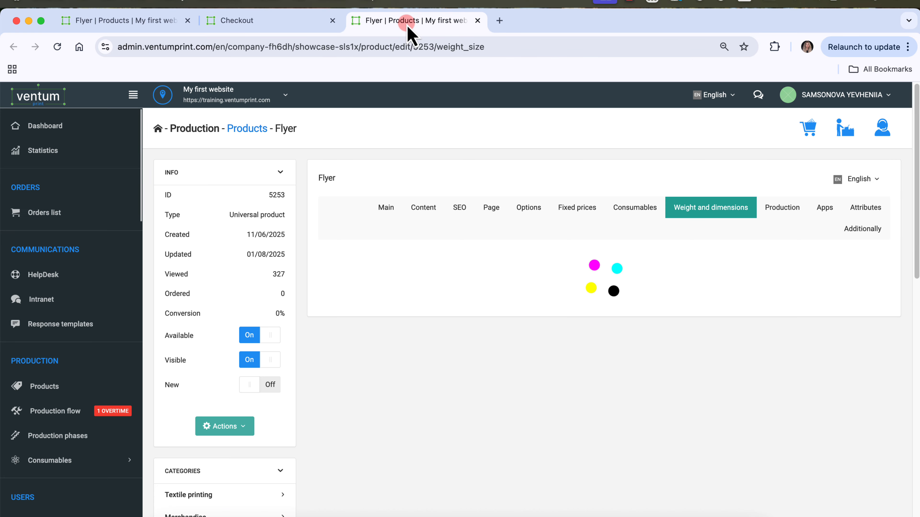
{"action": "left_click", "coordinate": [519, 207]}
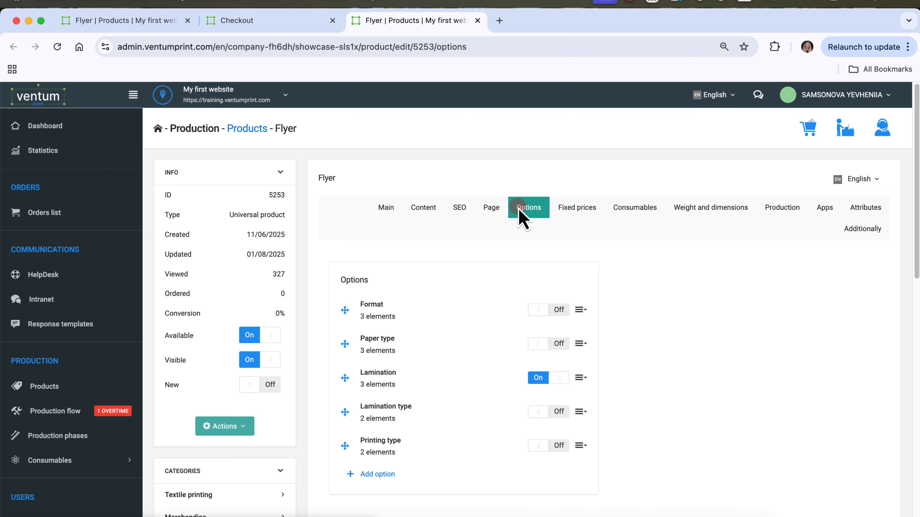
Set the weight of the Matt lamination element in the Lamination option to 0.01 kg and save the element.
{"action": "left_click", "coordinate": [581, 377]}
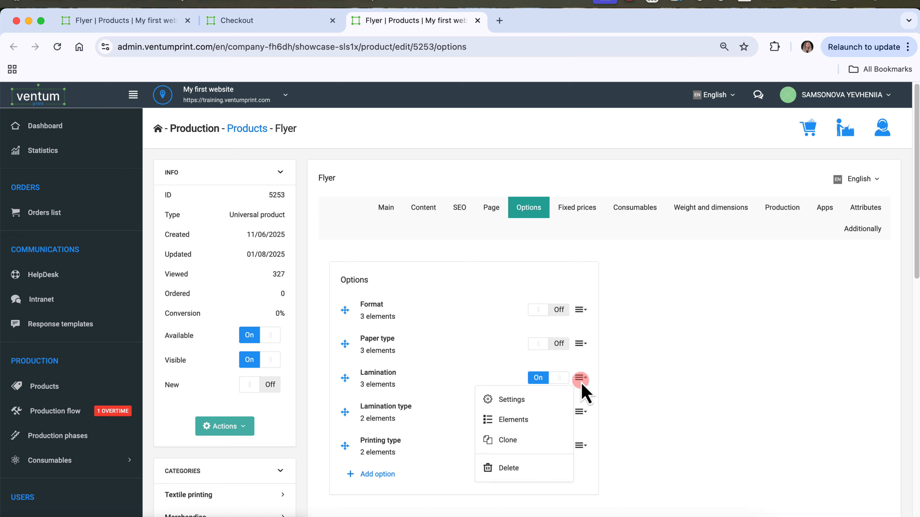
{"action": "left_click", "coordinate": [559, 420]}
{"action": "left_click", "coordinate": [637, 379]}
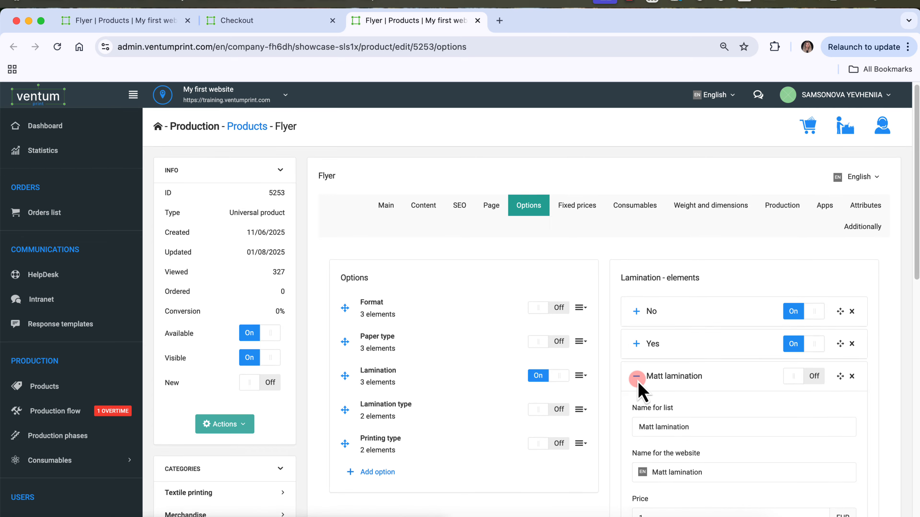
{"action": "scroll", "coordinate": [638, 389], "scroll_direction": "down", "scroll_amount": 3}
{"action": "scroll", "coordinate": [638, 389], "scroll_direction": "down", "scroll_amount": 5}
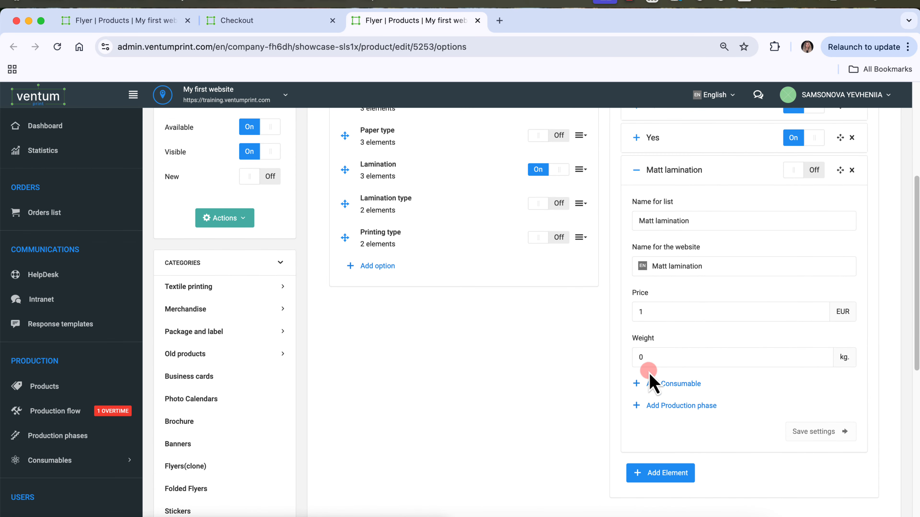
{"action": "left_click", "coordinate": [667, 358]}
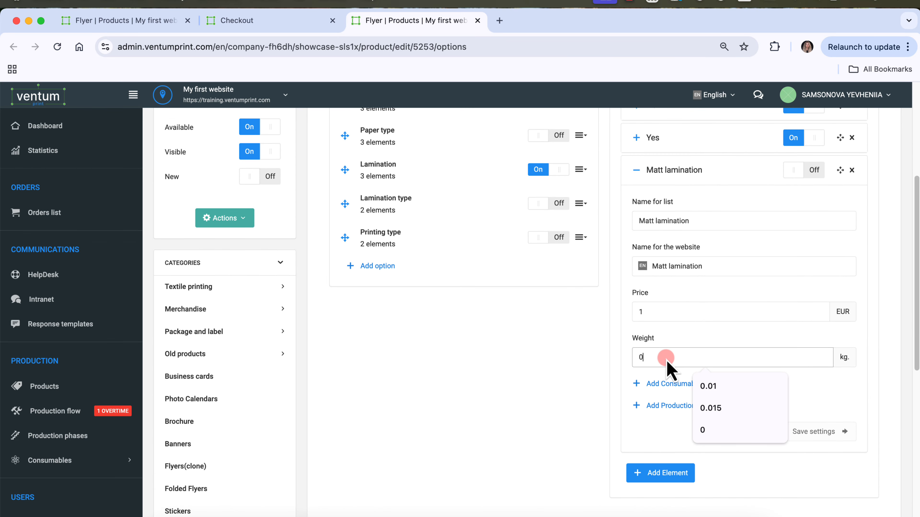
{"action": "left_click", "coordinate": [732, 383]}
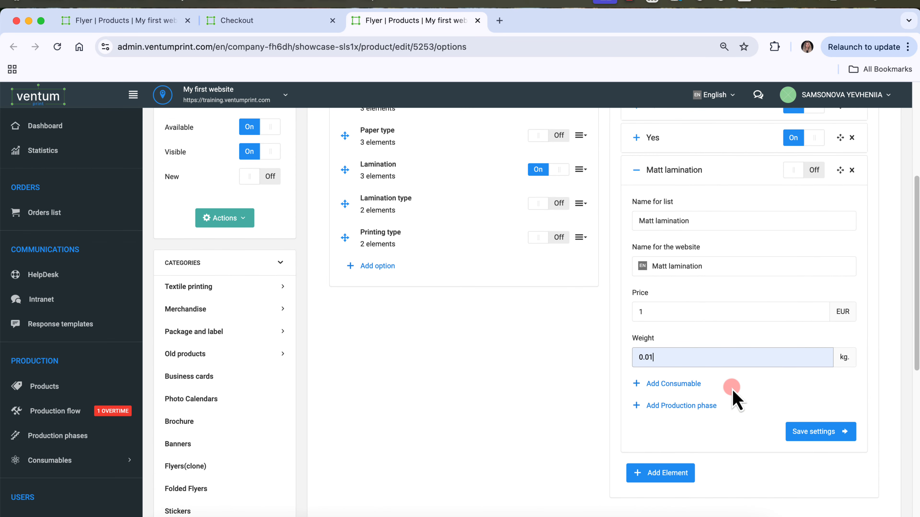
{"action": "left_click", "coordinate": [827, 441]}
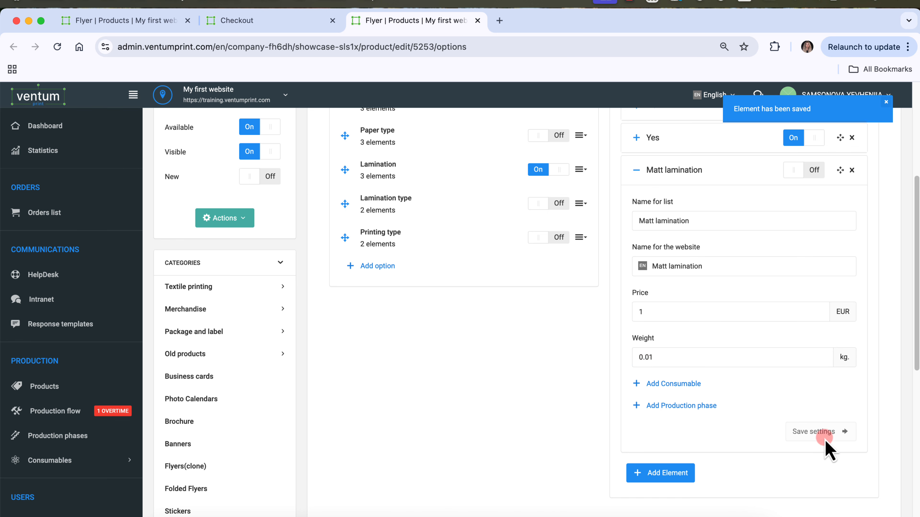
Return to the original Flyer tab and allow users to set the product size in its main settings.
{"action": "left_click", "coordinate": [108, 21]}
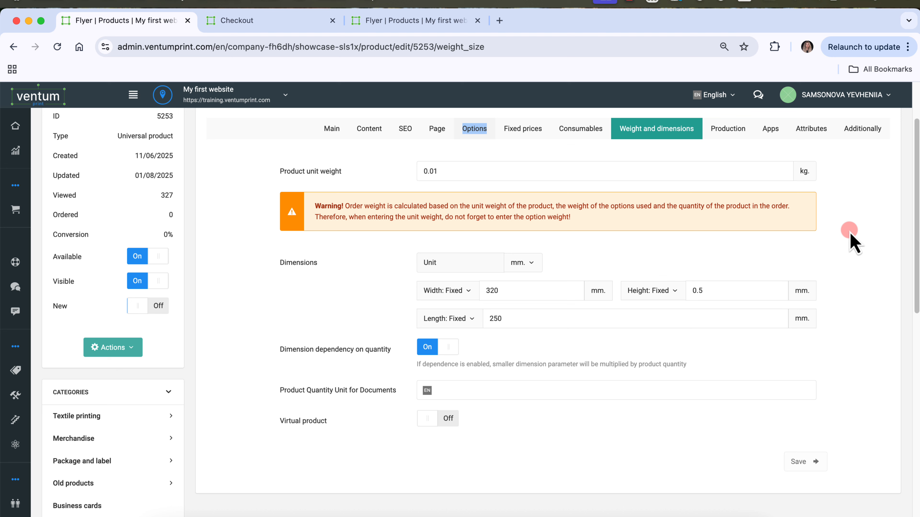
{"action": "left_click", "coordinate": [336, 134]}
{"action": "scroll", "coordinate": [399, 365], "scroll_direction": "down", "scroll_amount": 4}
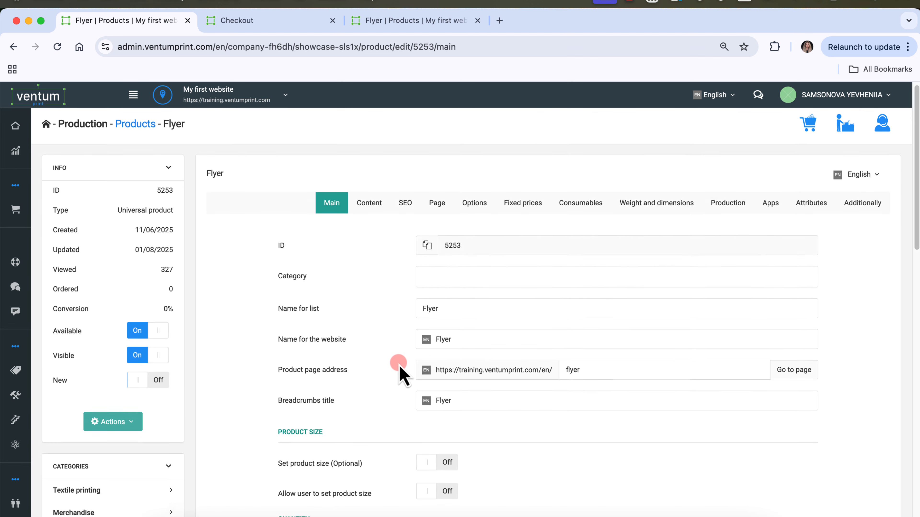
{"action": "scroll", "coordinate": [399, 364], "scroll_direction": "down", "scroll_amount": 1}
{"action": "left_click", "coordinate": [455, 330]}
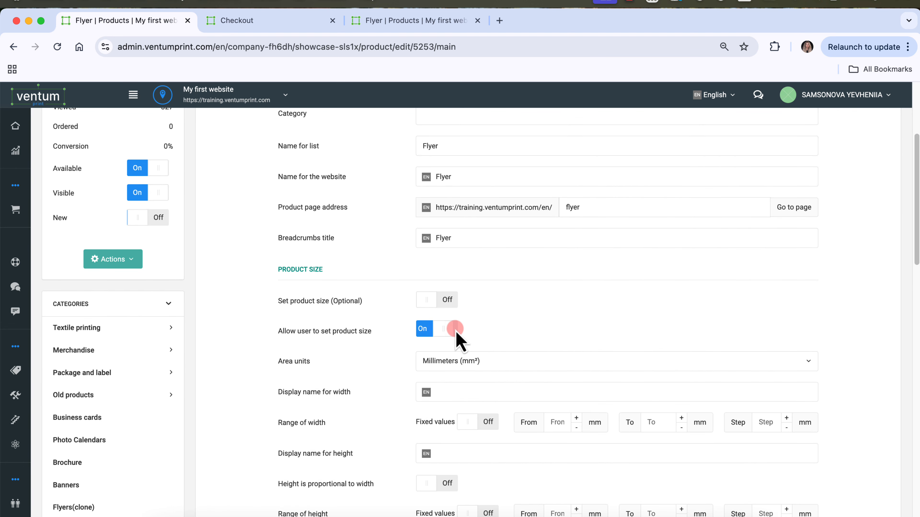
Set the width's display name to "flyer width" and its range from 1 to 100 mm with a step of 1 mm.
{"action": "scroll", "coordinate": [536, 334], "scroll_direction": "down", "scroll_amount": 6}
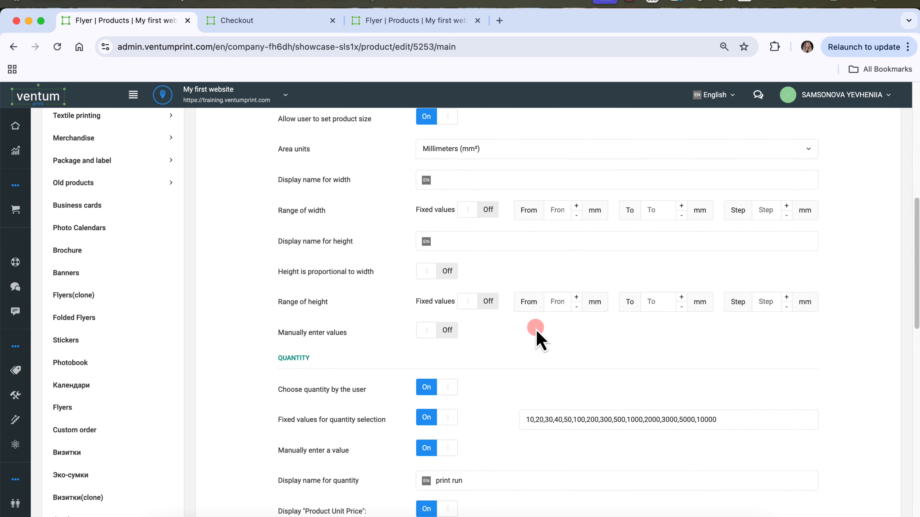
{"action": "left_click", "coordinate": [467, 180]}
{"action": "type", "text": "flyer width"}
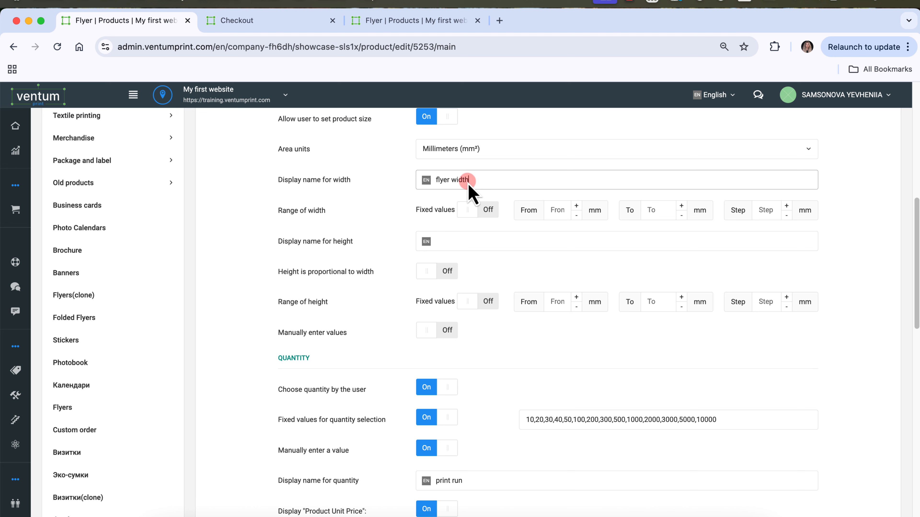
{"action": "left_click", "coordinate": [555, 210]}
{"action": "type", "text": "1"}
{"action": "left_click", "coordinate": [652, 210]}
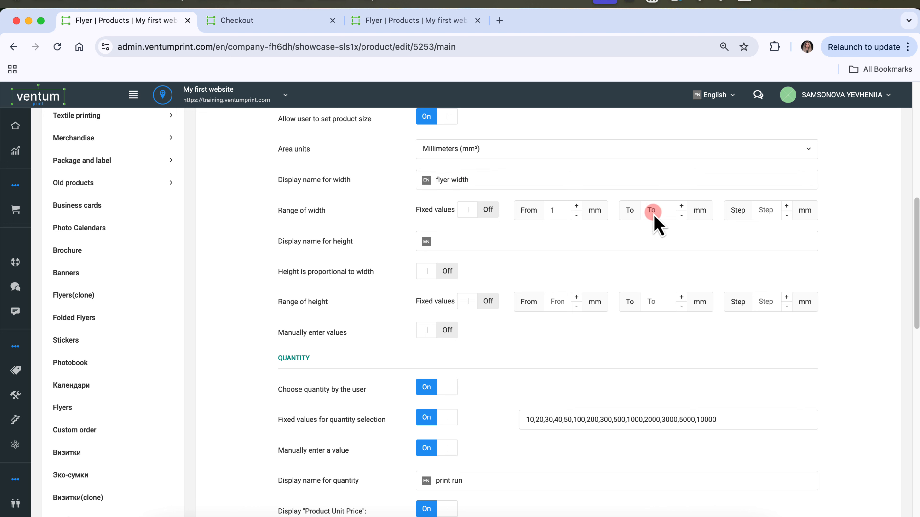
{"action": "type", "text": "100"}
{"action": "left_click", "coordinate": [694, 212]}
{"action": "left_click", "coordinate": [761, 210]}
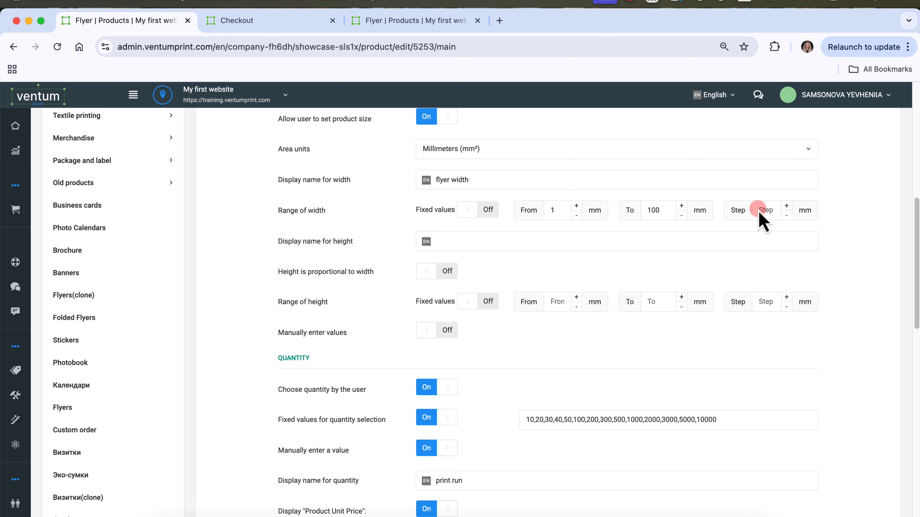
{"action": "type", "text": "1"}
Name the height "flyer height", set its range from 1 to 100 mm with a step of 1 mm, and save the settings.
{"action": "left_click", "coordinate": [495, 243]}
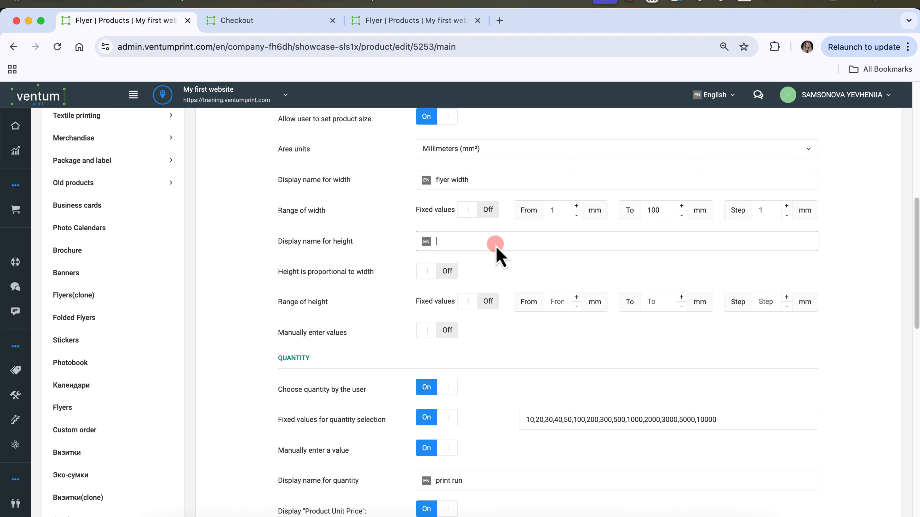
{"action": "type", "text": "flyer height"}
{"action": "left_click", "coordinate": [553, 301]}
{"action": "type", "text": "1"}
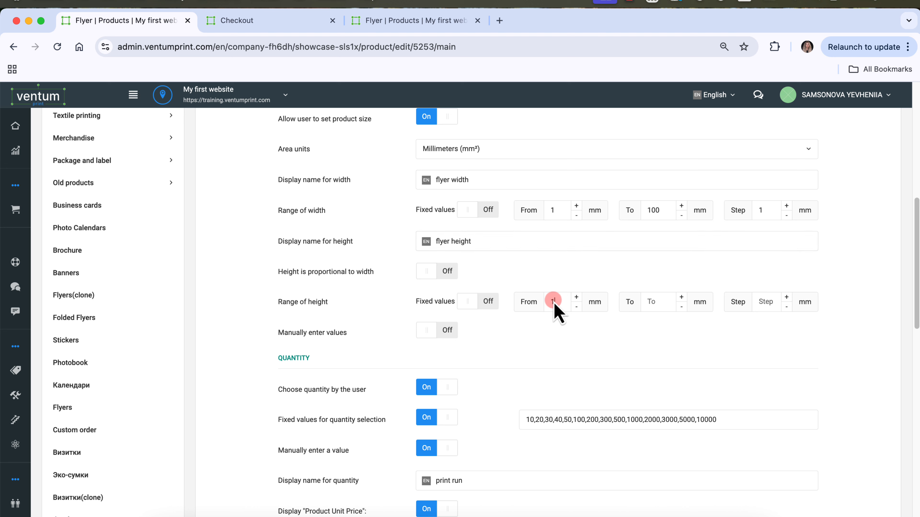
{"action": "left_click", "coordinate": [655, 306]}
{"action": "type", "text": "100"}
{"action": "left_click", "coordinate": [763, 302]}
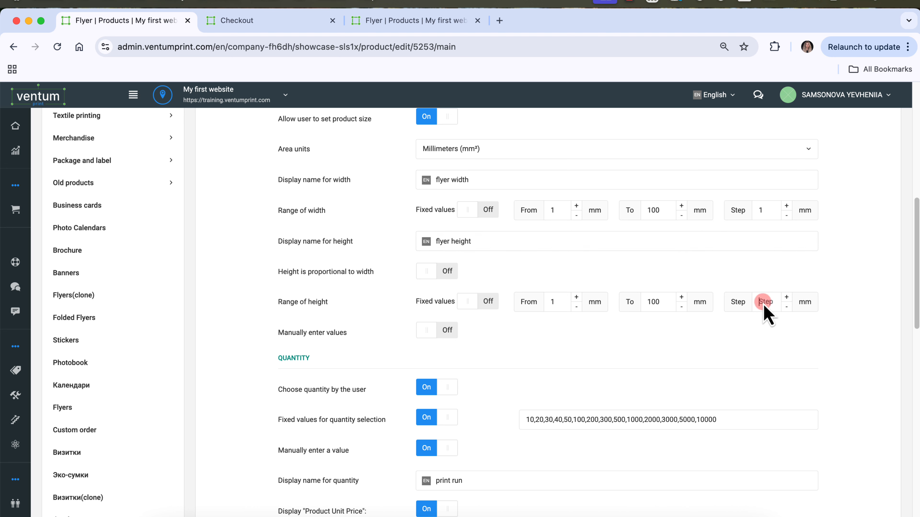
{"action": "type", "text": "1"}
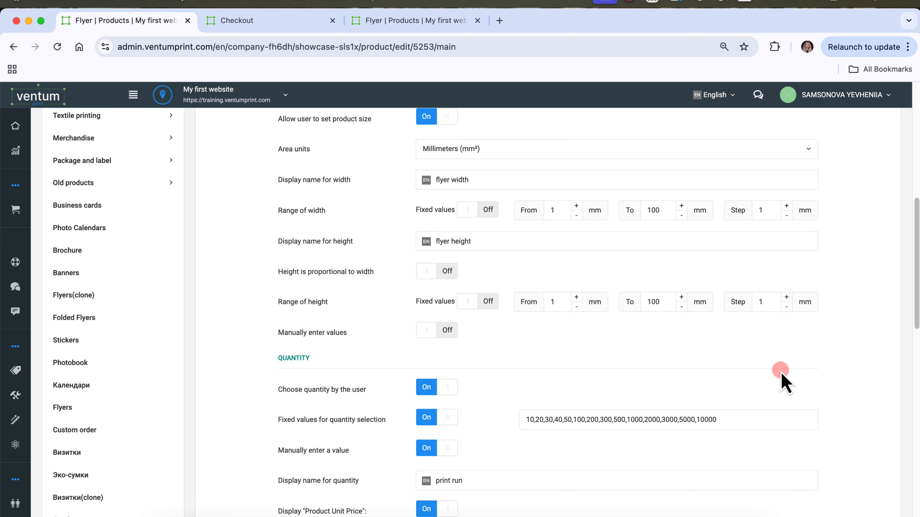
{"action": "scroll", "coordinate": [780, 372], "scroll_direction": "down", "scroll_amount": 1}
{"action": "scroll", "coordinate": [781, 372], "scroll_direction": "down", "scroll_amount": 12}
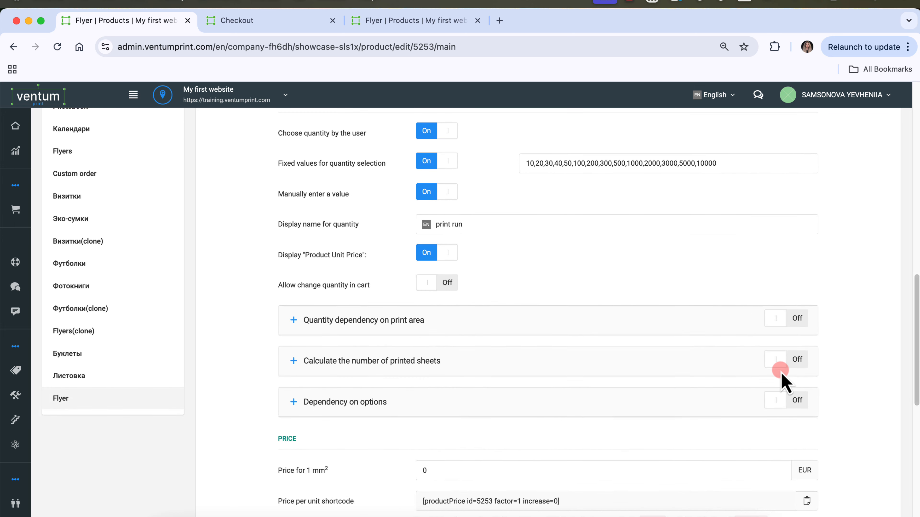
{"action": "left_click", "coordinate": [788, 409]}
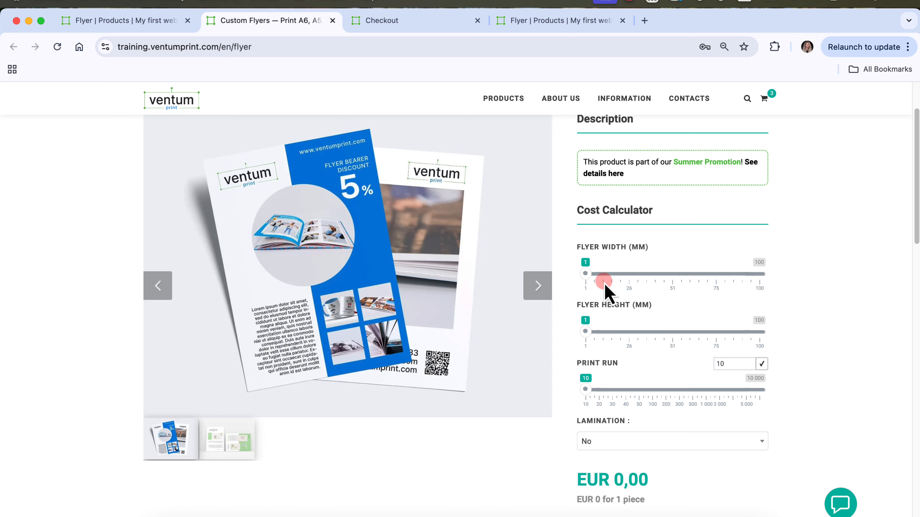
Try out the size selection on the Flyer's storefront page by setting both width and height to 21 mm.
{"action": "left_click", "coordinate": [622, 276]}
{"action": "left_click", "coordinate": [600, 313]}
{"action": "left_click_drag", "start_coordinate": [602, 321], "coordinate": [622, 339]}
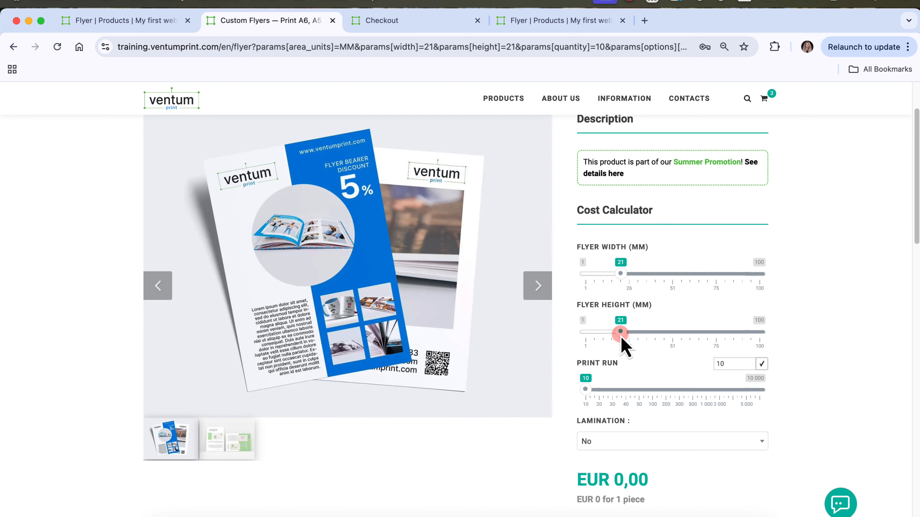
In the Flyer's weight and dimensions settings, derive the width from the product size's width with a multiplier of 0.5.
{"action": "left_click", "coordinate": [123, 21]}
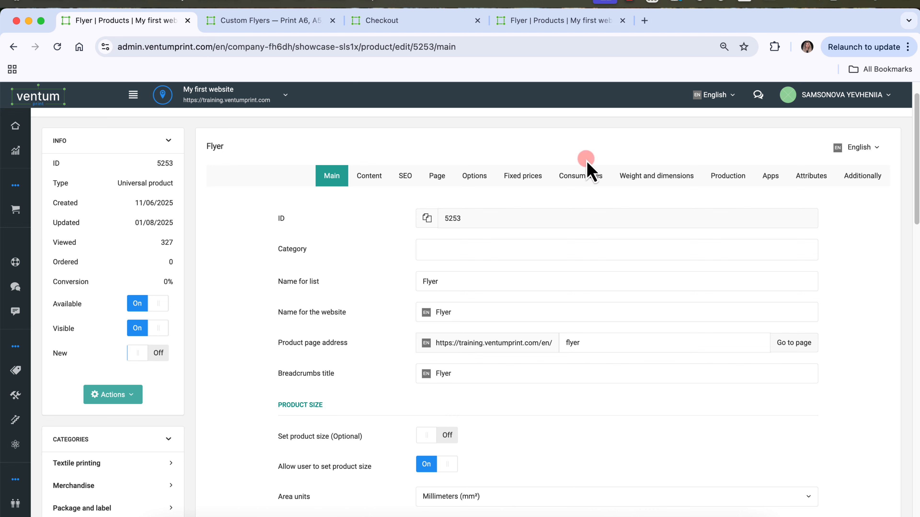
{"action": "left_click", "coordinate": [641, 178]}
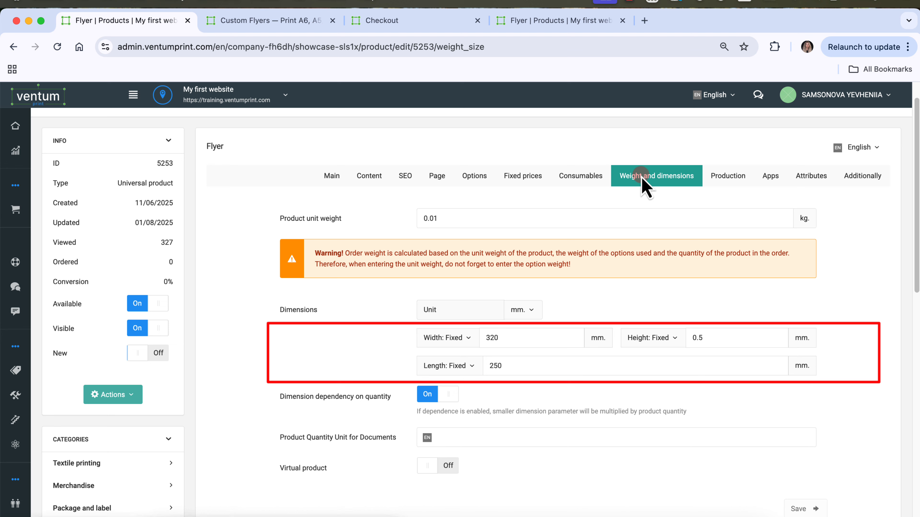
{"action": "left_click", "coordinate": [469, 338]}
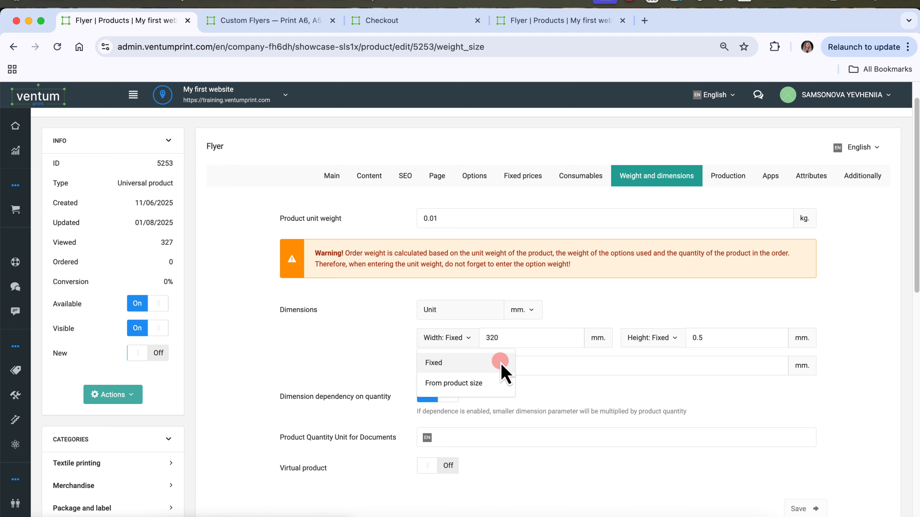
{"action": "left_click", "coordinate": [500, 384]}
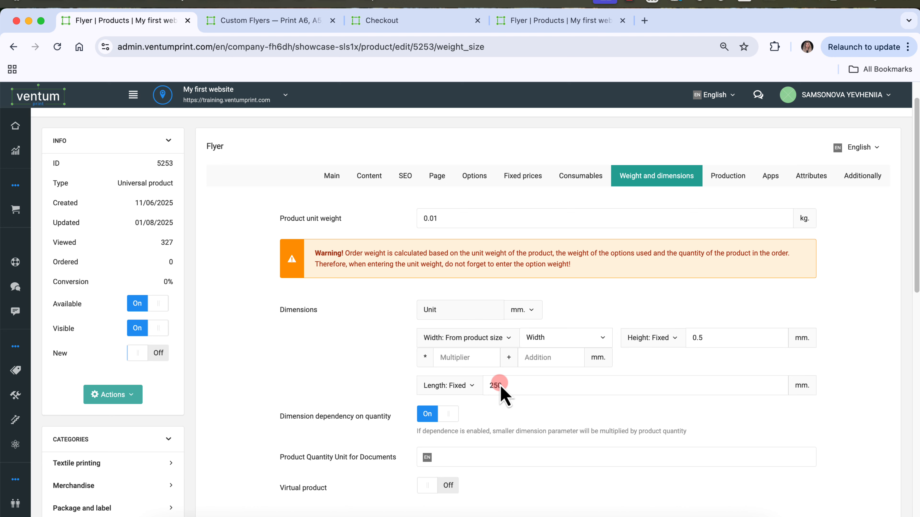
{"action": "left_click", "coordinate": [597, 340]}
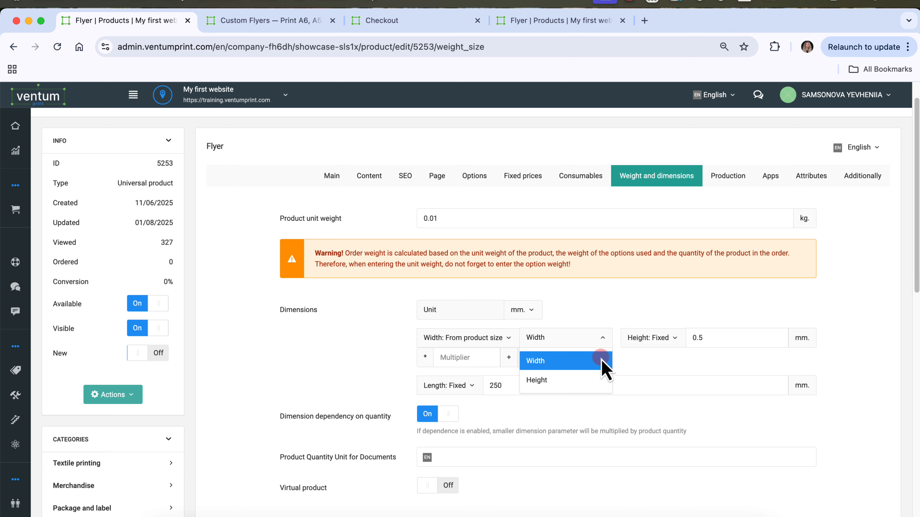
{"action": "left_click", "coordinate": [601, 360]}
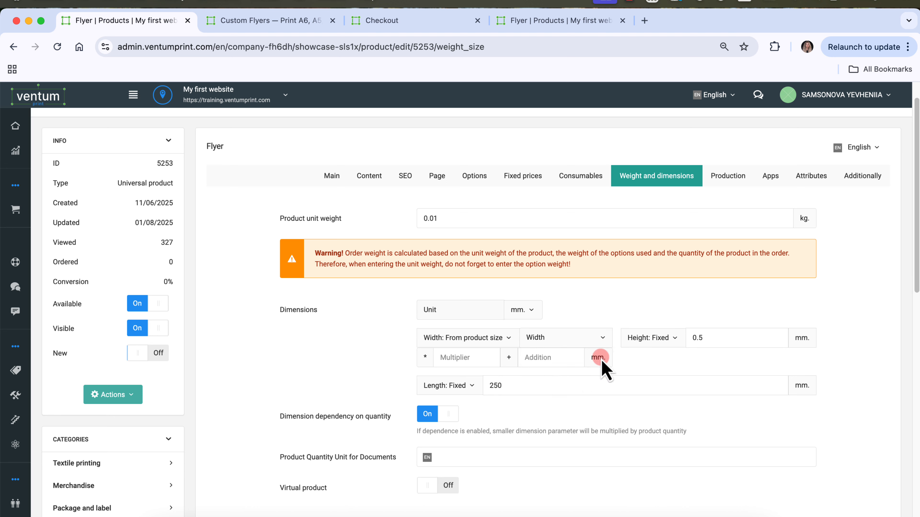
{"action": "left_click", "coordinate": [471, 358]}
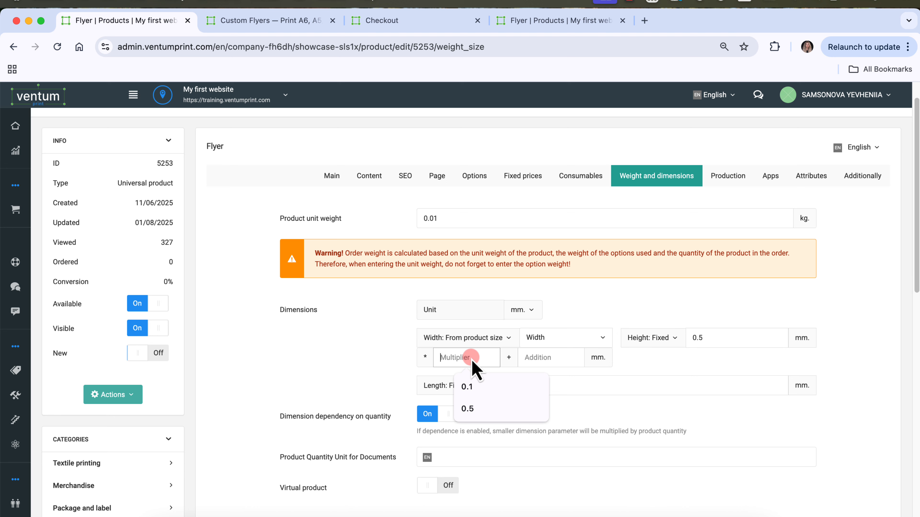
{"action": "left_click", "coordinate": [499, 407]}
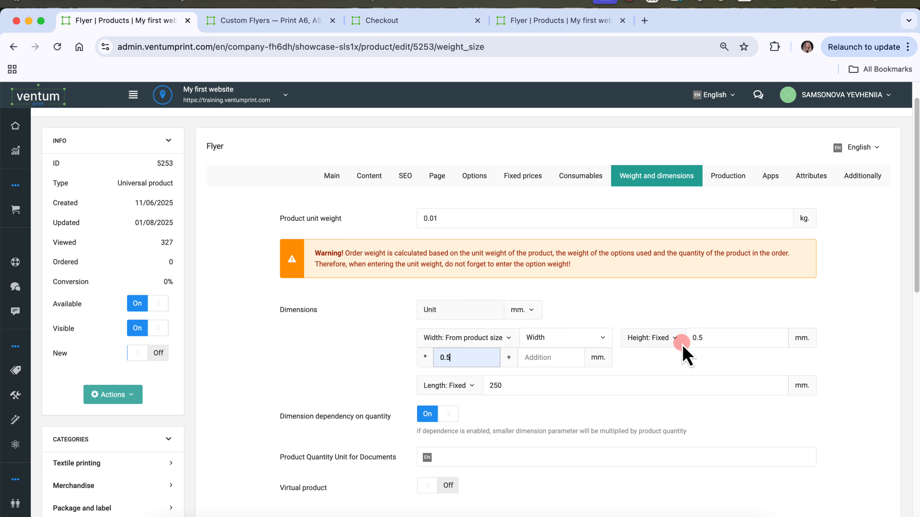
Derive the Flyer's height dimension from the product size's height with a multiplier of 0.5.
{"action": "left_click", "coordinate": [675, 338]}
{"action": "left_click", "coordinate": [704, 383]}
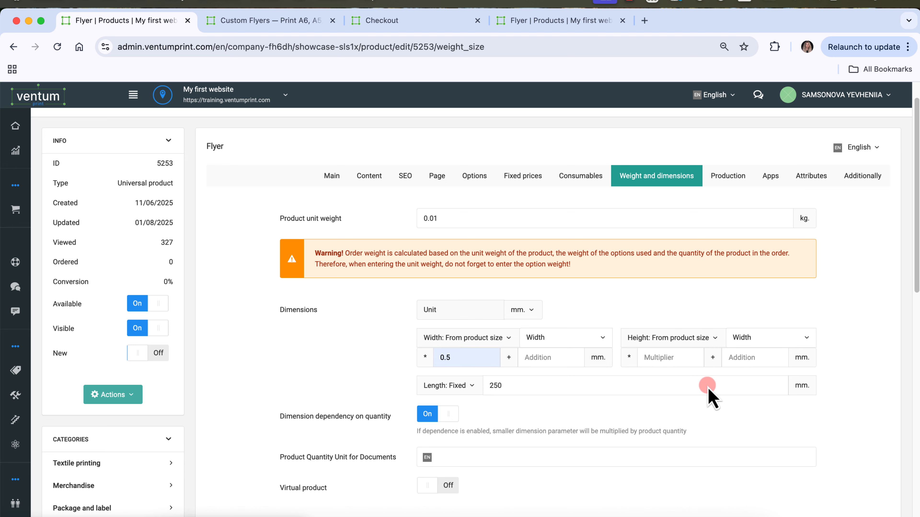
{"action": "left_click", "coordinate": [793, 344]}
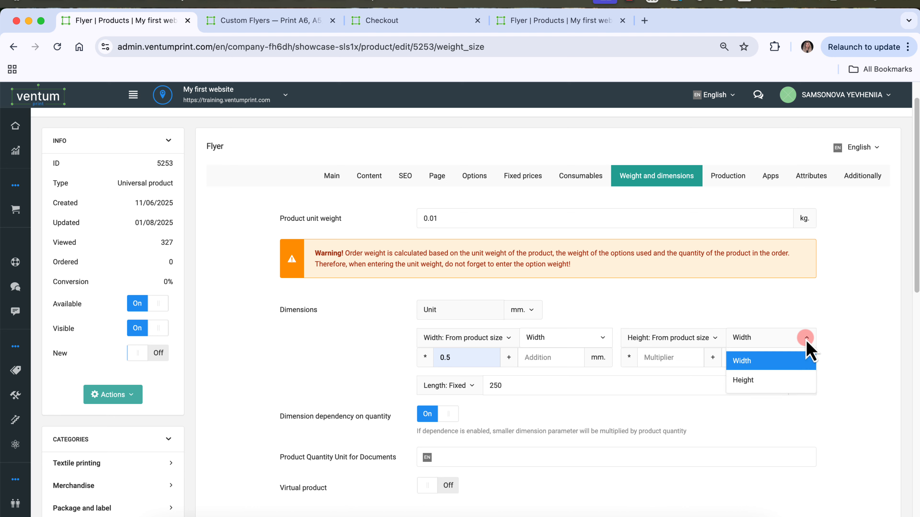
{"action": "left_click", "coordinate": [809, 381]}
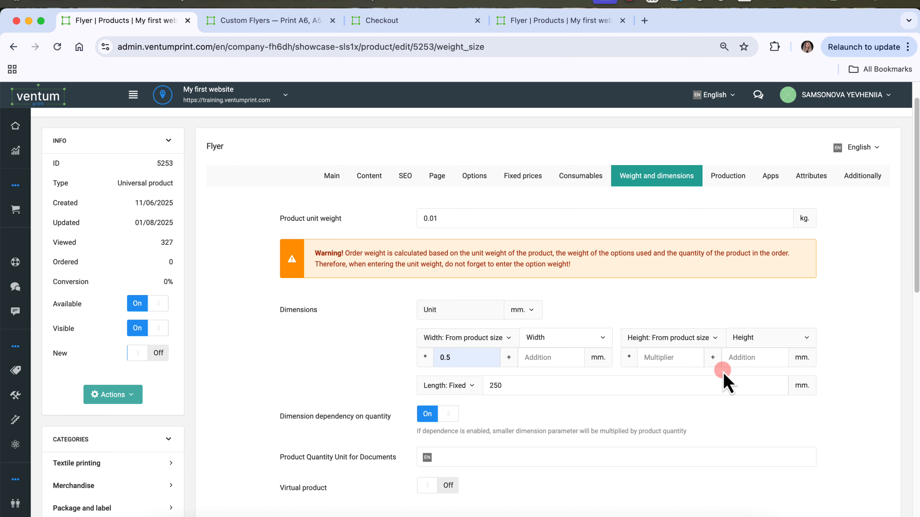
{"action": "left_click", "coordinate": [674, 360]}
{"action": "left_click", "coordinate": [705, 409]}
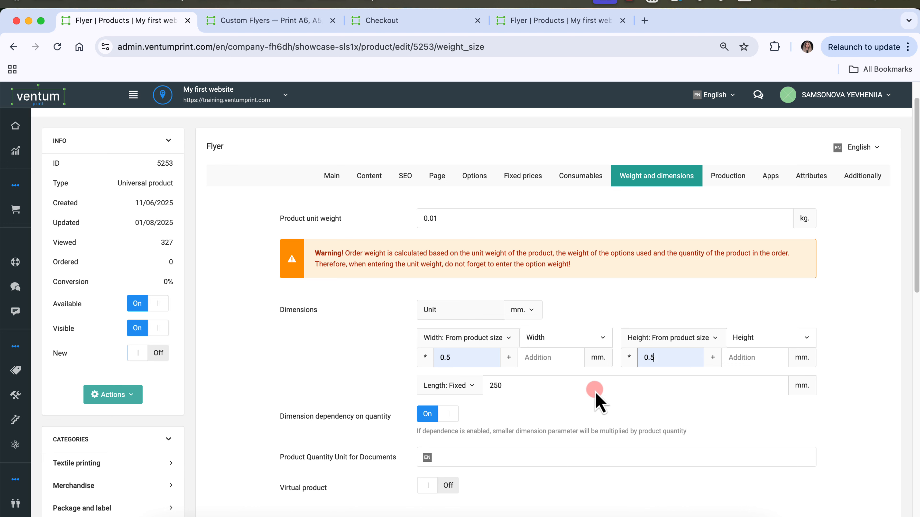
Set the Flyer's fixed length to 25 mm and save the weight and dimensions settings.
{"action": "left_click", "coordinate": [537, 387]}
{"action": "key", "text": "BackSpace"}
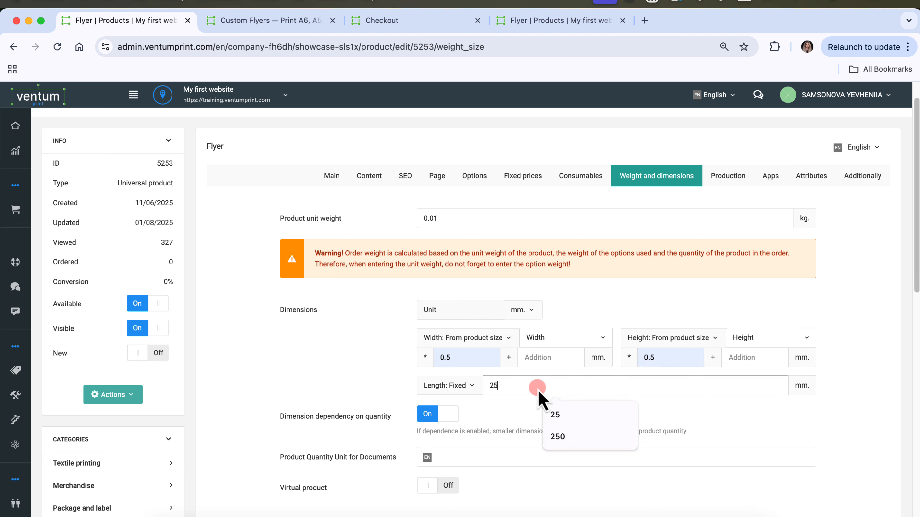
{"action": "left_click", "coordinate": [585, 414]}
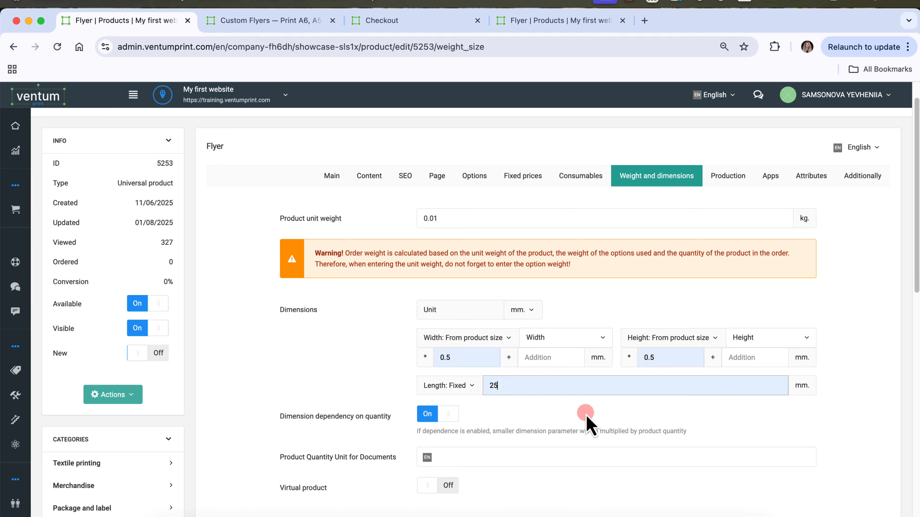
{"action": "scroll", "coordinate": [827, 422], "scroll_direction": "down", "scroll_amount": 3}
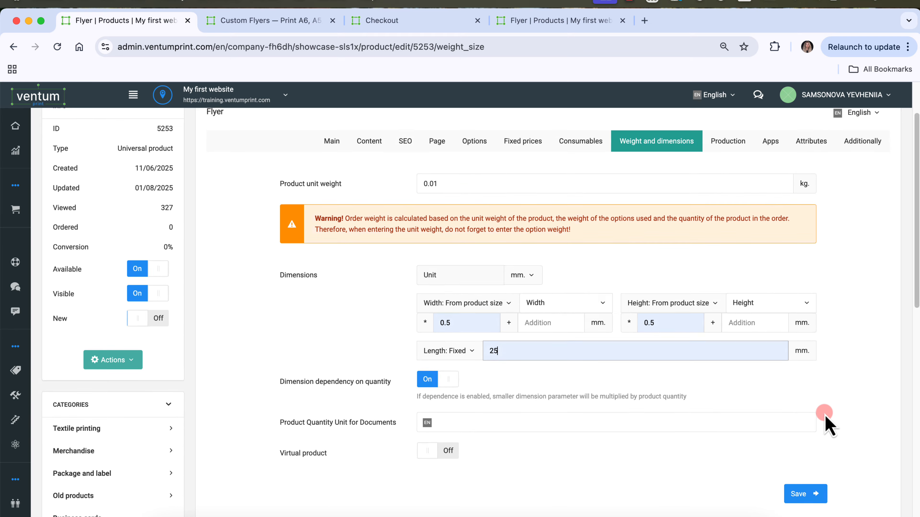
{"action": "left_click", "coordinate": [817, 437]}
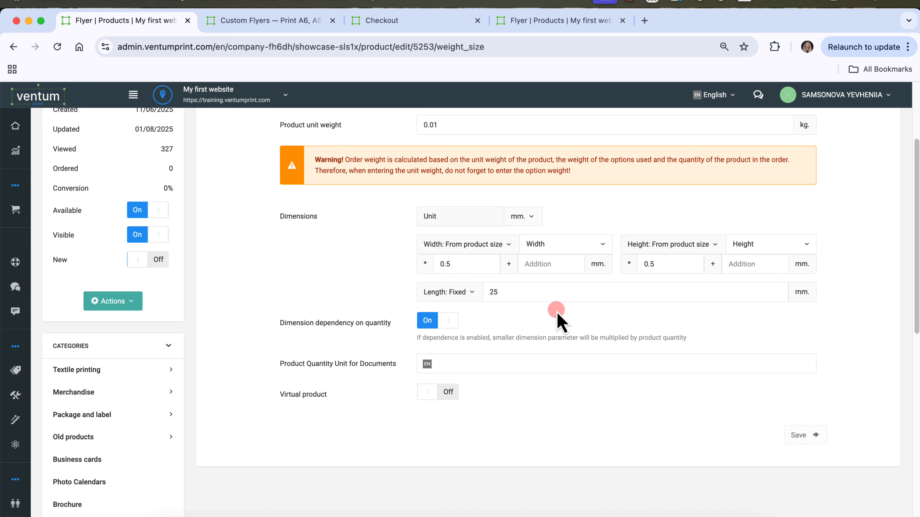
Change the multipliers of both the width and height dimensions to 0.25.
{"action": "left_click", "coordinate": [486, 266]}
{"action": "key", "text": "BackSpace"}
{"action": "type", "text": "25"}
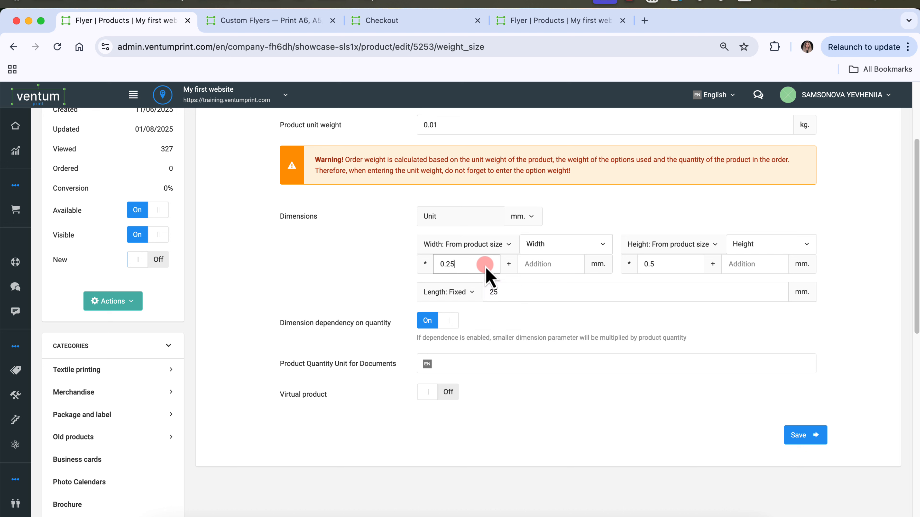
{"action": "left_click", "coordinate": [676, 266]}
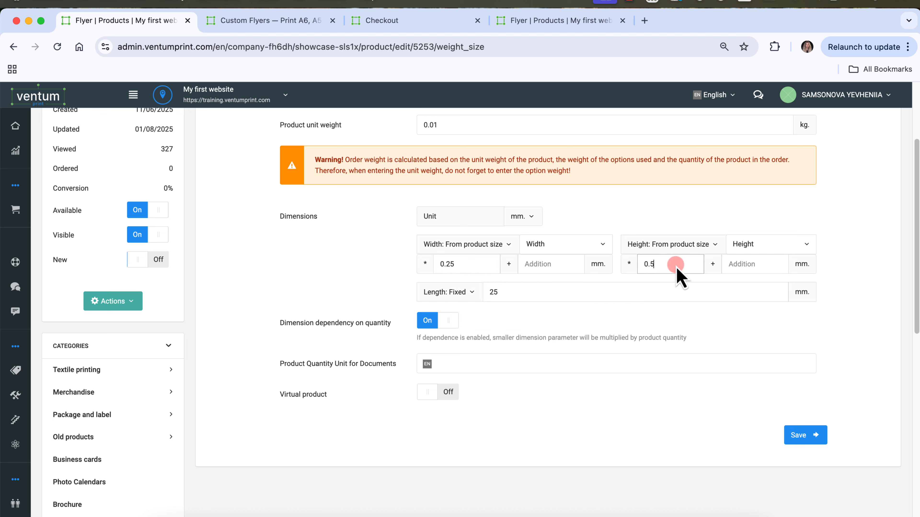
{"action": "key", "text": "BackSpace"}
{"action": "type", "text": "25"}
Derive the Flyer's length dimension from the product size's height with a multiplier of 1.
{"action": "left_click", "coordinate": [472, 293]}
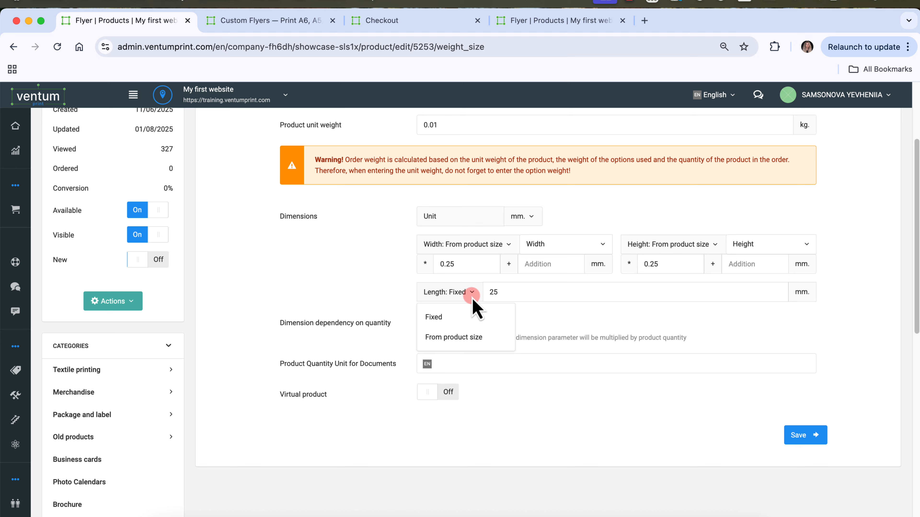
{"action": "left_click", "coordinate": [497, 339]}
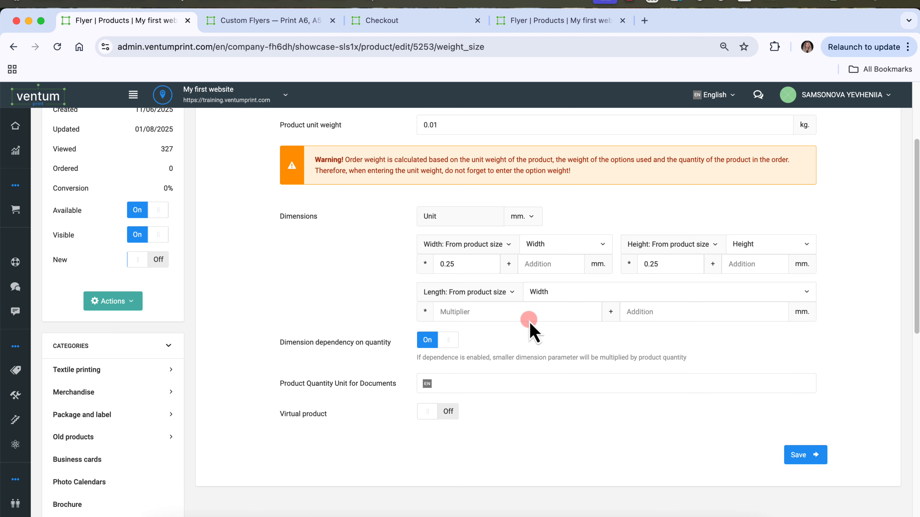
{"action": "left_click", "coordinate": [572, 293]}
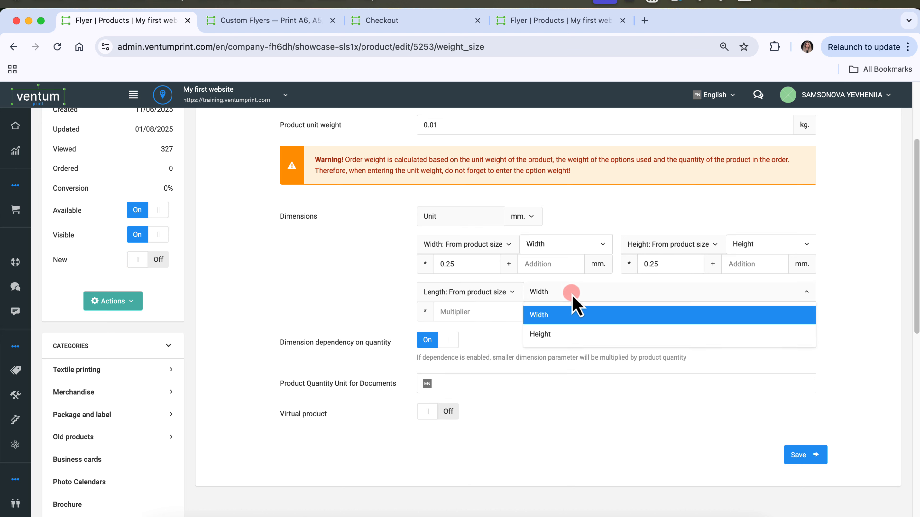
{"action": "left_click", "coordinate": [596, 335]}
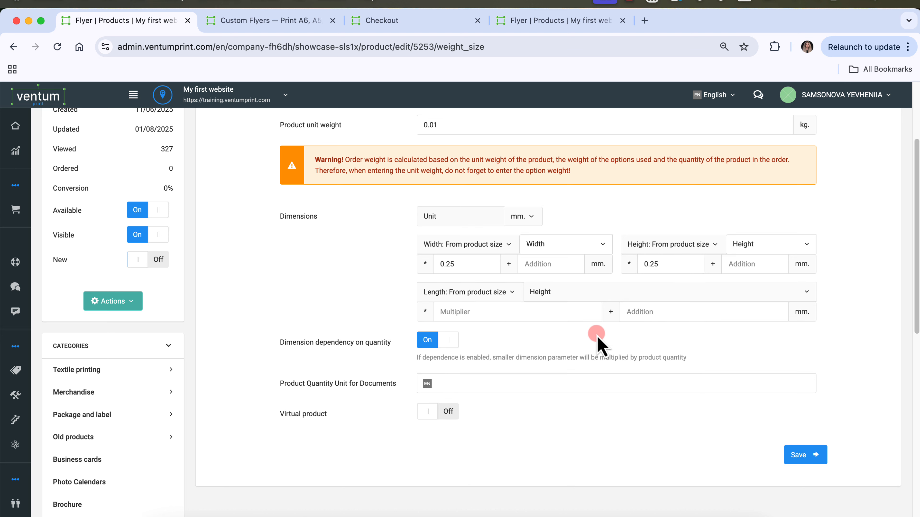
{"action": "left_click", "coordinate": [501, 312]}
{"action": "left_click", "coordinate": [523, 339]}
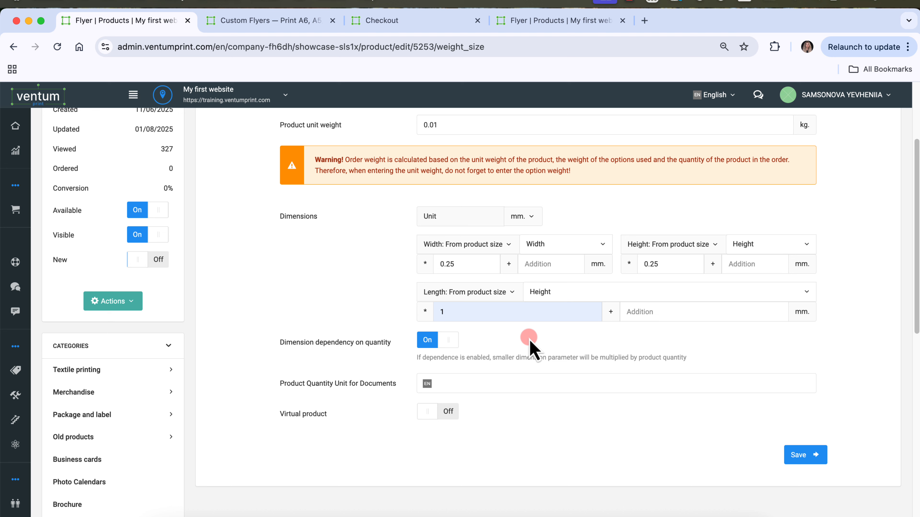
Change the multipliers of both the width and height dimensions to 0.1.
{"action": "left_click", "coordinate": [464, 267]}
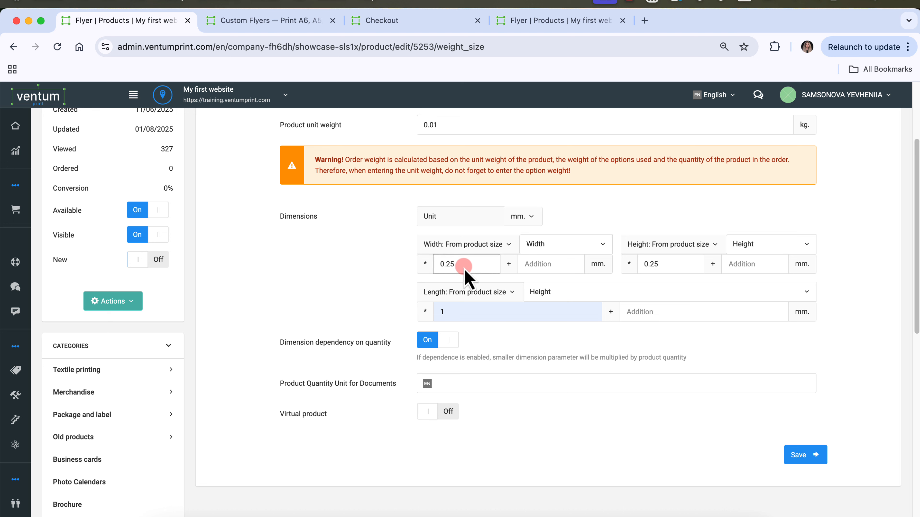
{"action": "key", "text": "BackSpace"}
{"action": "key", "text": "BackSpace"}
{"action": "type", "text": "1"}
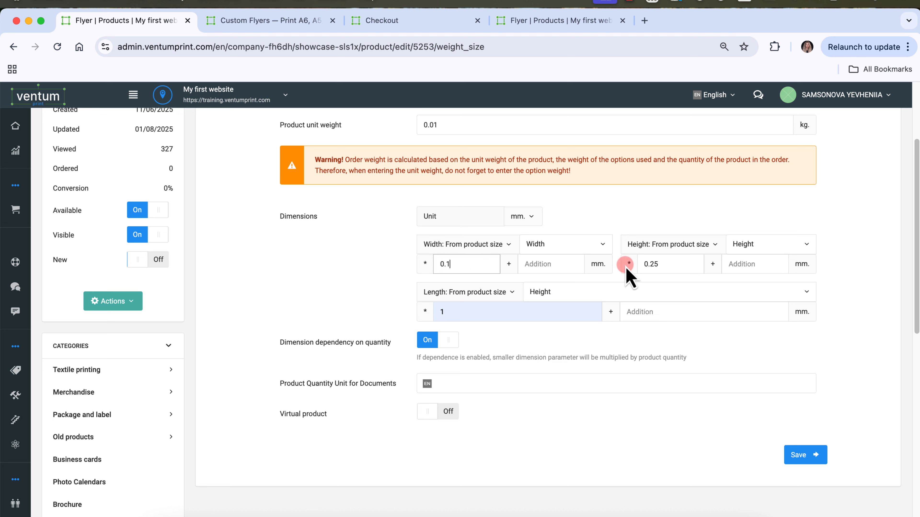
{"action": "left_click", "coordinate": [666, 264]}
{"action": "key", "text": "BackSpace"}
{"action": "key", "text": "BackSpace"}
{"action": "type", "text": "1"}
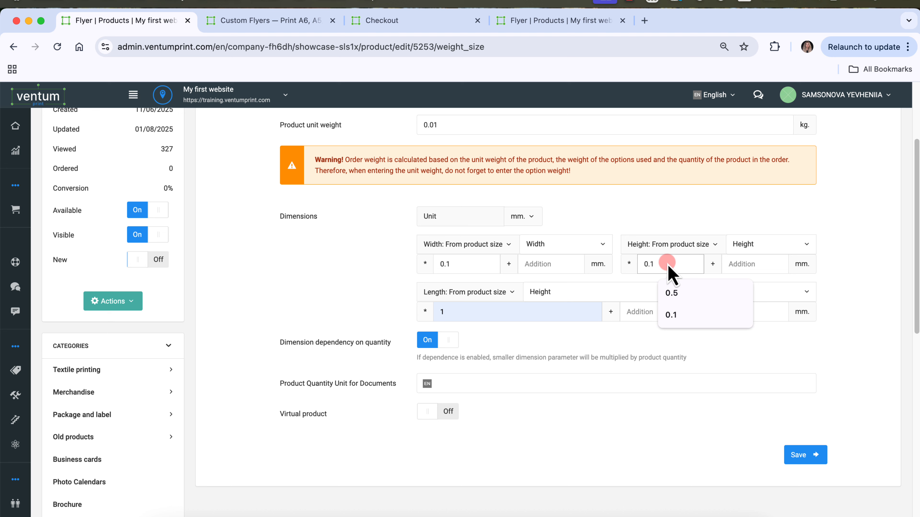
{"action": "left_click", "coordinate": [696, 315]}
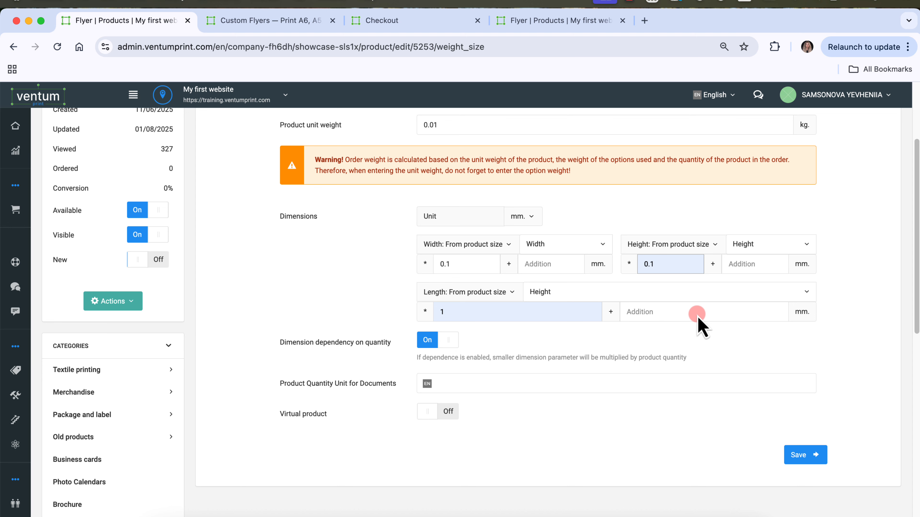
Disallow users from setting the Flyer's product size and save the main product settings.
{"action": "scroll", "coordinate": [697, 315], "scroll_direction": "up", "scroll_amount": 5}
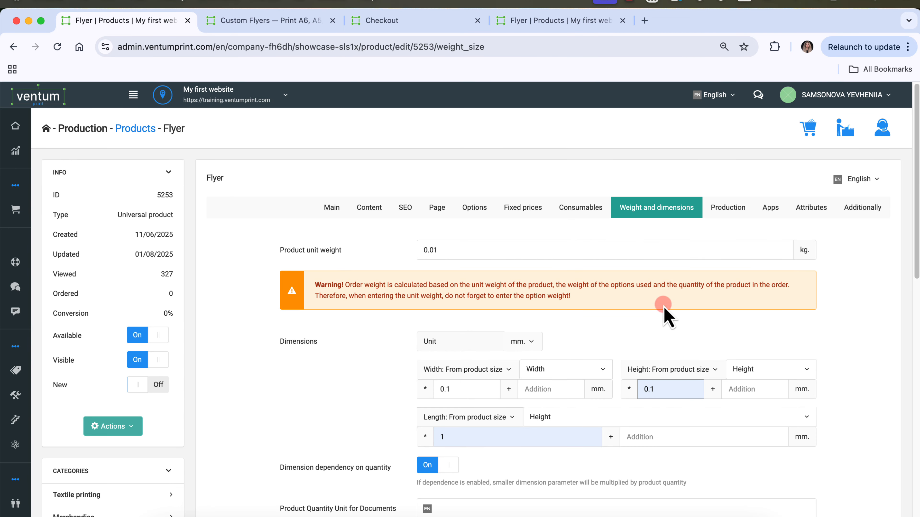
{"action": "left_click", "coordinate": [334, 211]}
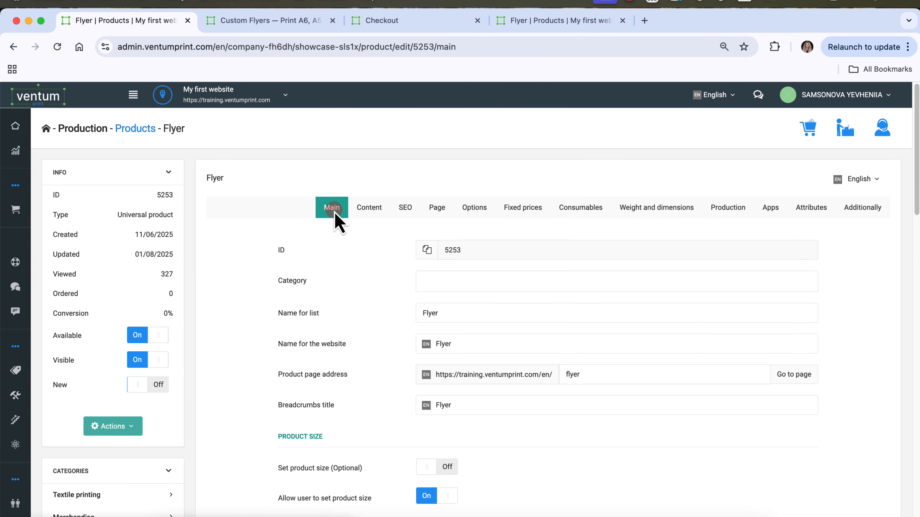
{"action": "left_click", "coordinate": [451, 496]}
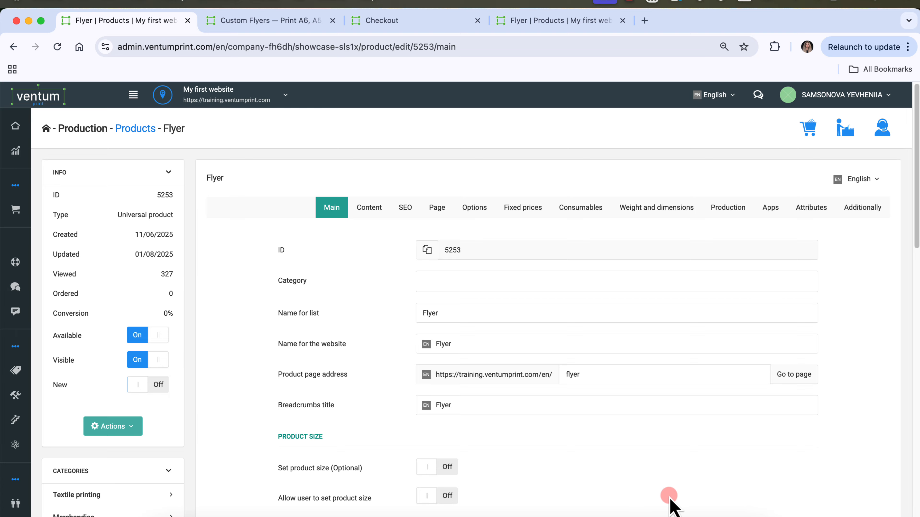
{"action": "scroll", "coordinate": [667, 499], "scroll_direction": "down", "scroll_amount": 15}
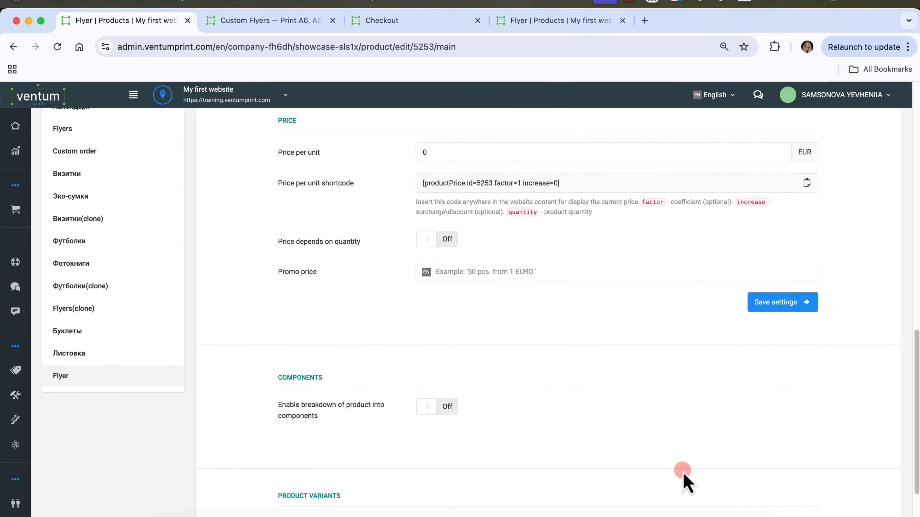
{"action": "left_click", "coordinate": [771, 306]}
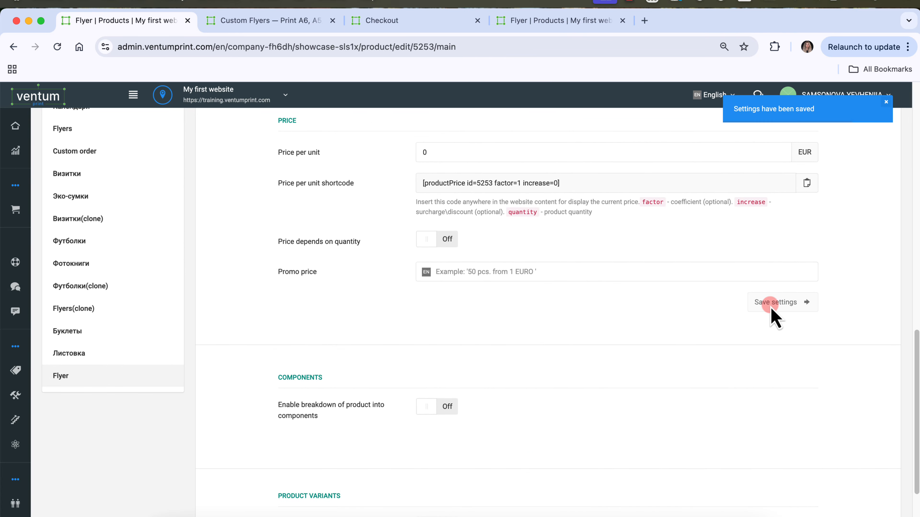
Return to the Flyer's weight and dimensions settings and enter "piece" as the product quantity unit for documents.
{"action": "scroll", "coordinate": [772, 317], "scroll_direction": "up", "scroll_amount": 15}
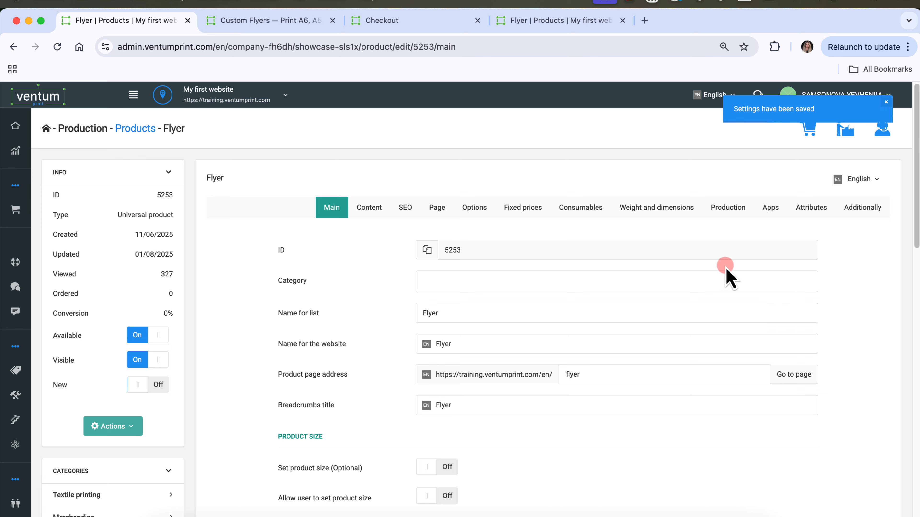
{"action": "left_click", "coordinate": [667, 214]}
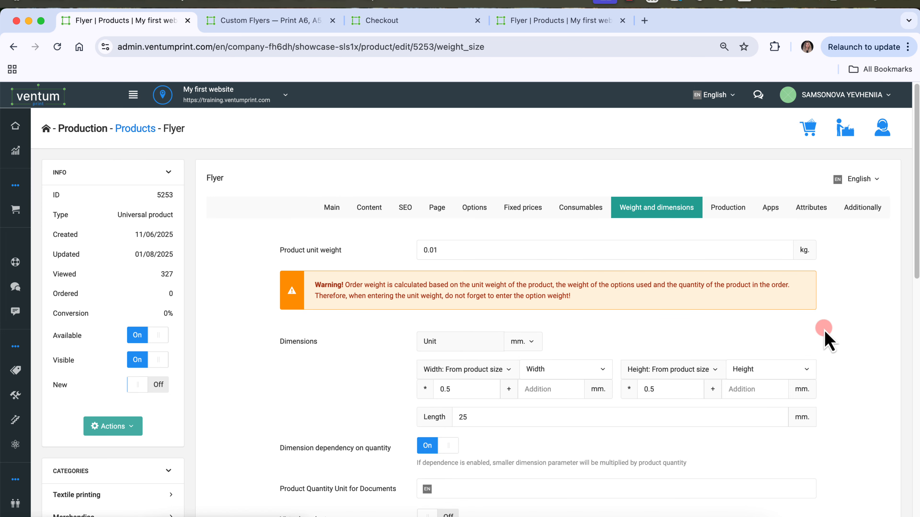
{"action": "scroll", "coordinate": [829, 340], "scroll_direction": "down", "scroll_amount": 3}
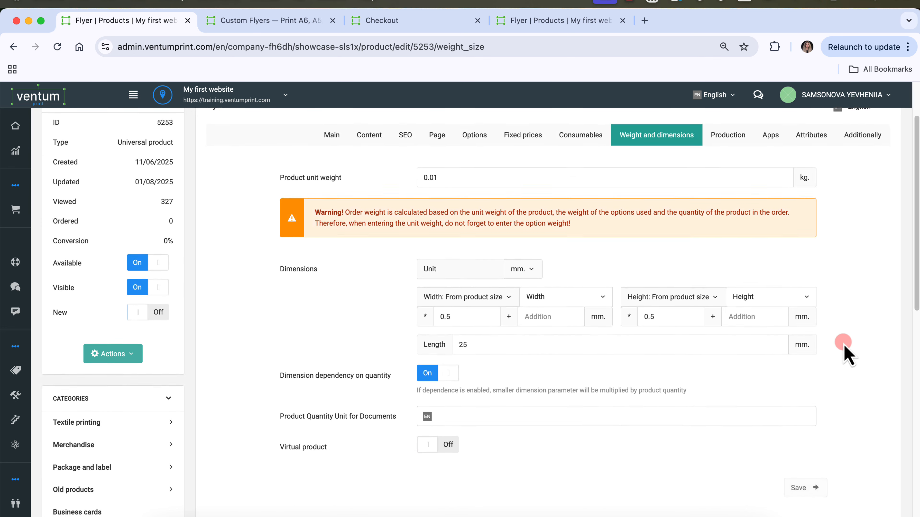
{"action": "scroll", "coordinate": [843, 353], "scroll_direction": "down", "scroll_amount": 2}
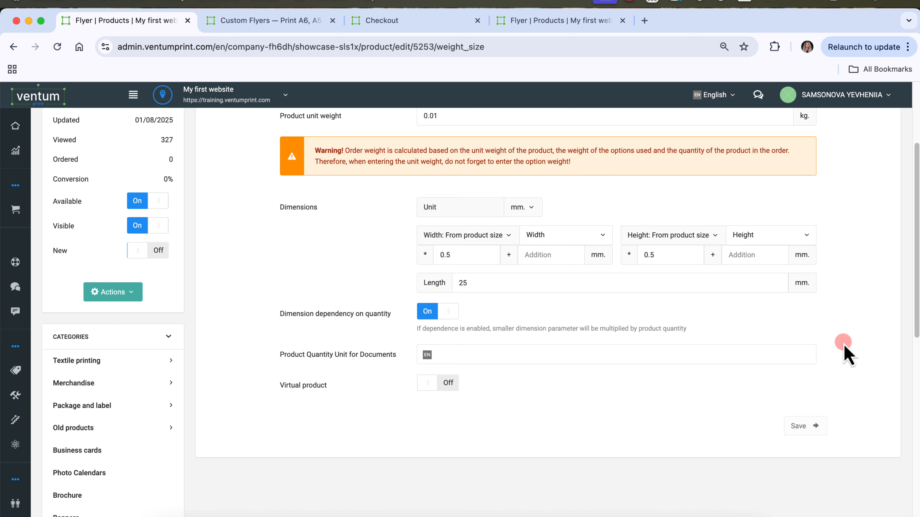
{"action": "left_click", "coordinate": [449, 355]}
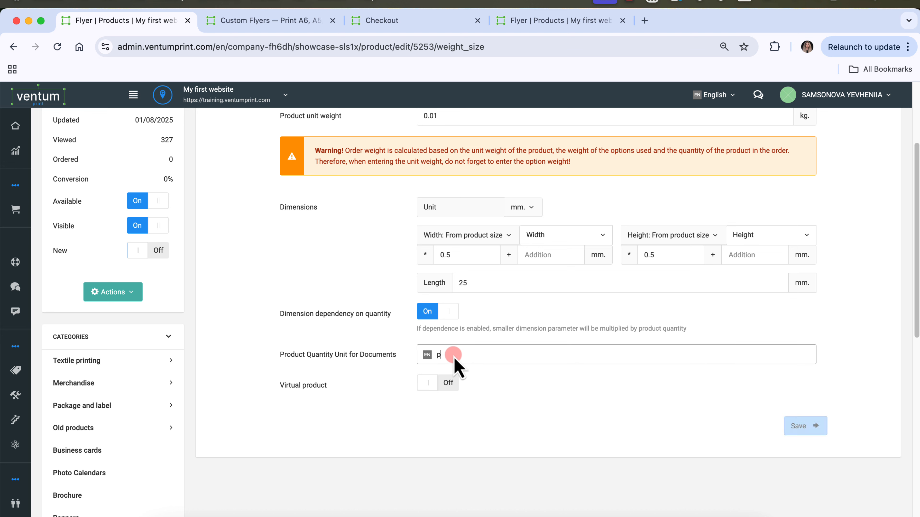
{"action": "type", "text": "piece"}
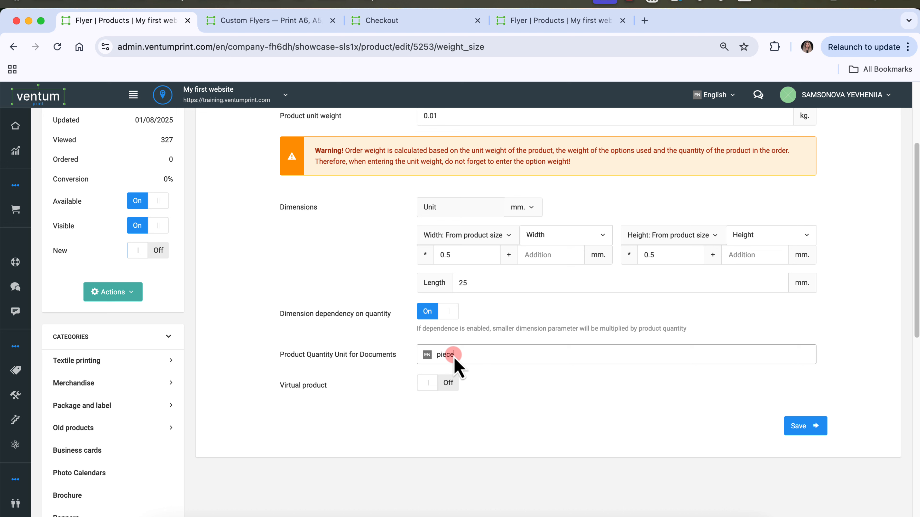
Replace the product quantity unit for documents with "copy".
{"action": "key", "text": "BackSpace"}
{"action": "key", "text": "BackSpace"}
{"action": "key", "text": "BackSpace"}
{"action": "key", "text": "BackSpace"}
{"action": "key", "text": "BackSpace"}
{"action": "type", "text": "cop"}
{"action": "type", "text": "y"}
Set the product quantity unit for documents to "flyer".
{"action": "key", "text": "BackSpace"}
{"action": "key", "text": "BackSpace"}
{"action": "key", "text": "BackSpace"}
{"action": "type", "text": "flyer"}
{"action": "left_click", "coordinate": [448, 383]}
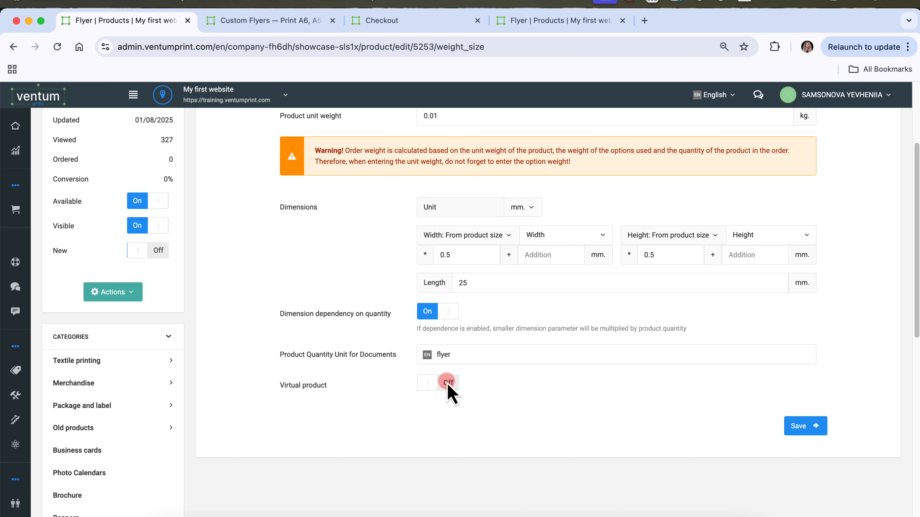